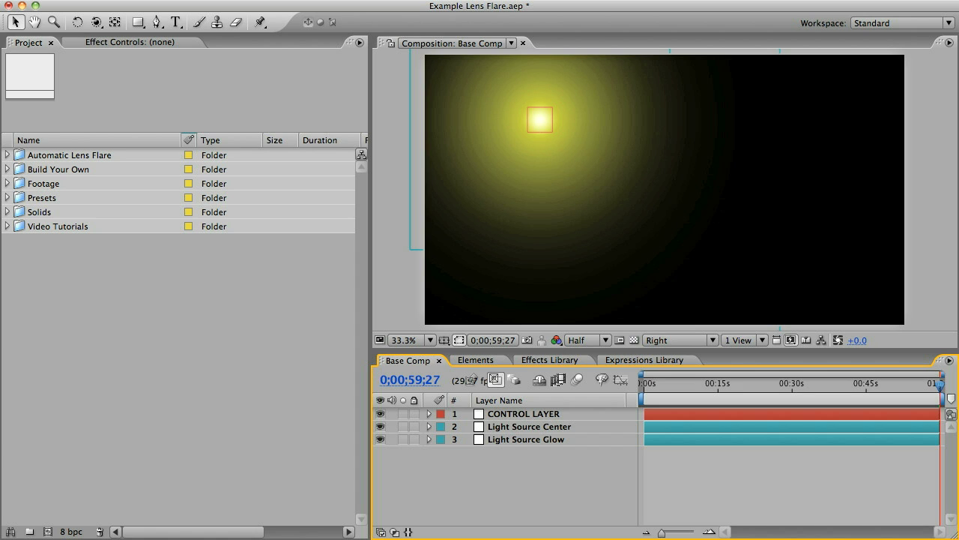
Restore the Light Source Glow and drag CONTROL LAYER to shift the light slightly left
{"action": "left_click", "coordinate": [380, 438]}
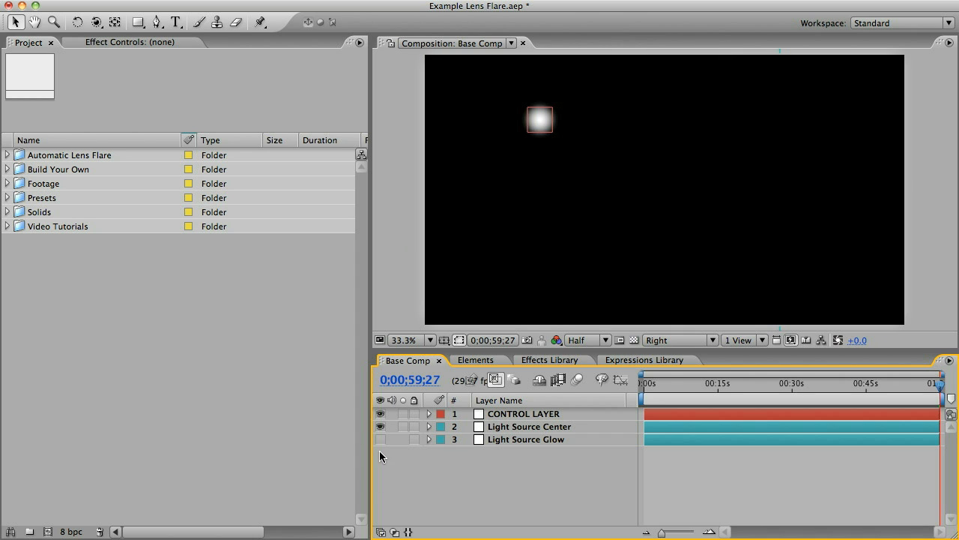
{"action": "left_click", "coordinate": [380, 438]}
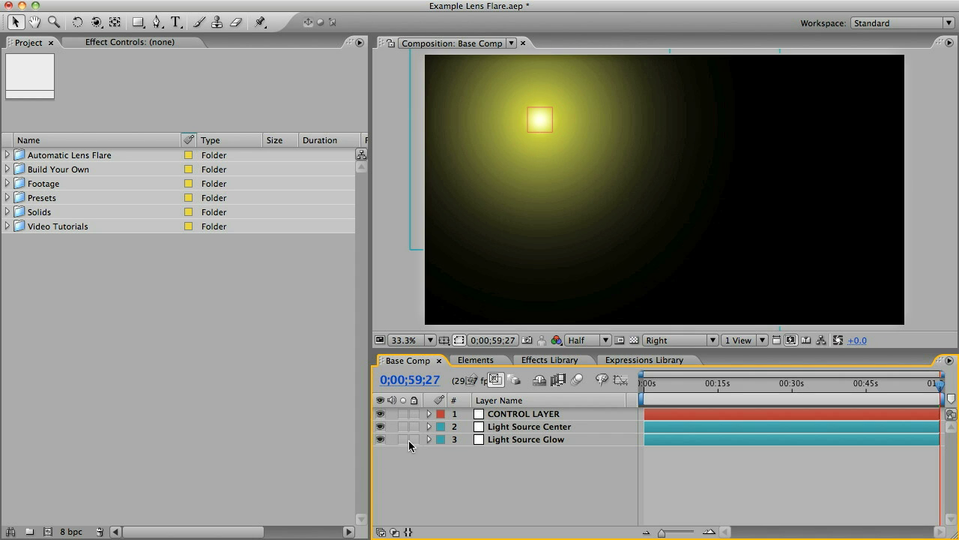
{"action": "left_click", "coordinate": [526, 418]}
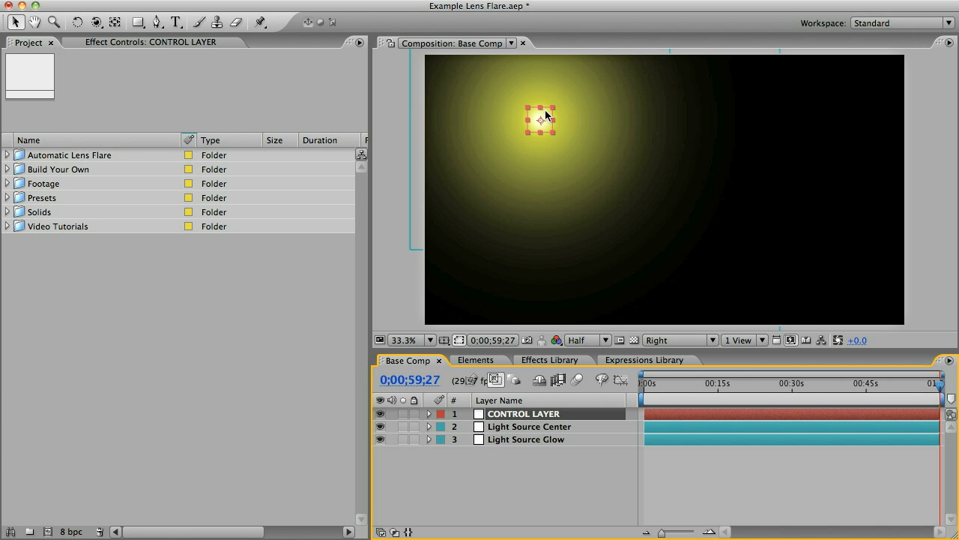
{"action": "left_click_drag", "start_coordinate": [546, 115], "coordinate": [524, 117]}
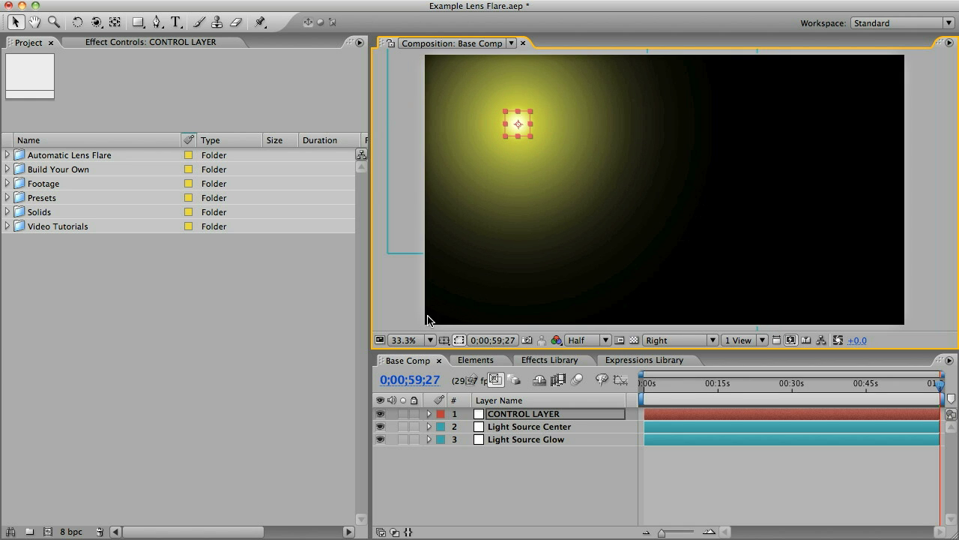
In Elements, copy Light Rays Alpha Matte, Light Rays, Halo, Reflection Shape and Reflection Shape Array
{"action": "left_click", "coordinate": [476, 361]}
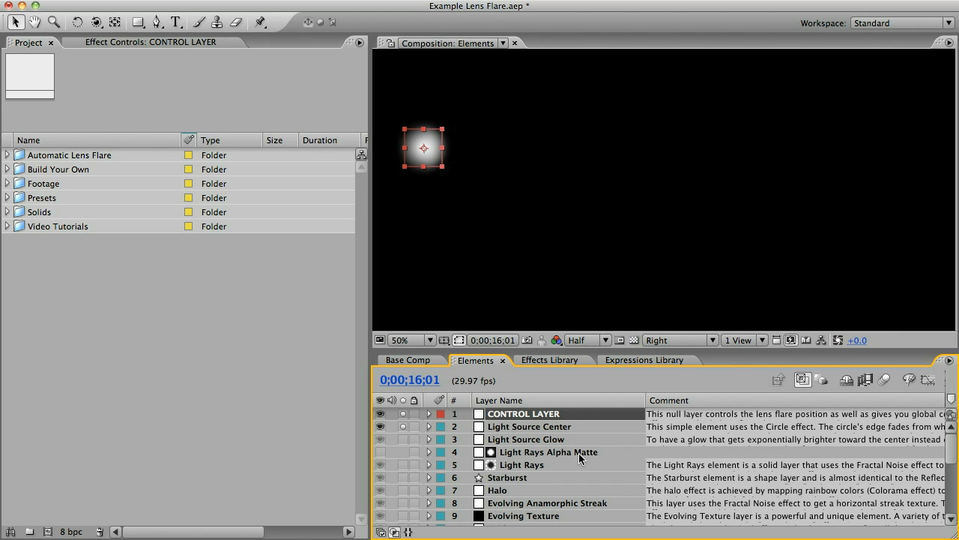
{"action": "left_click", "coordinate": [526, 453]}
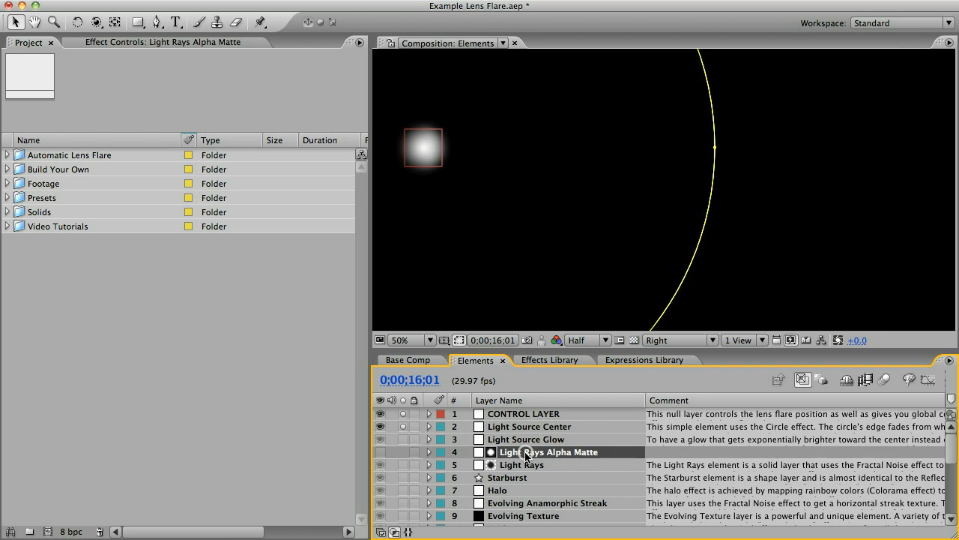
{"action": "left_click", "coordinate": [517, 466], "text": "shift"}
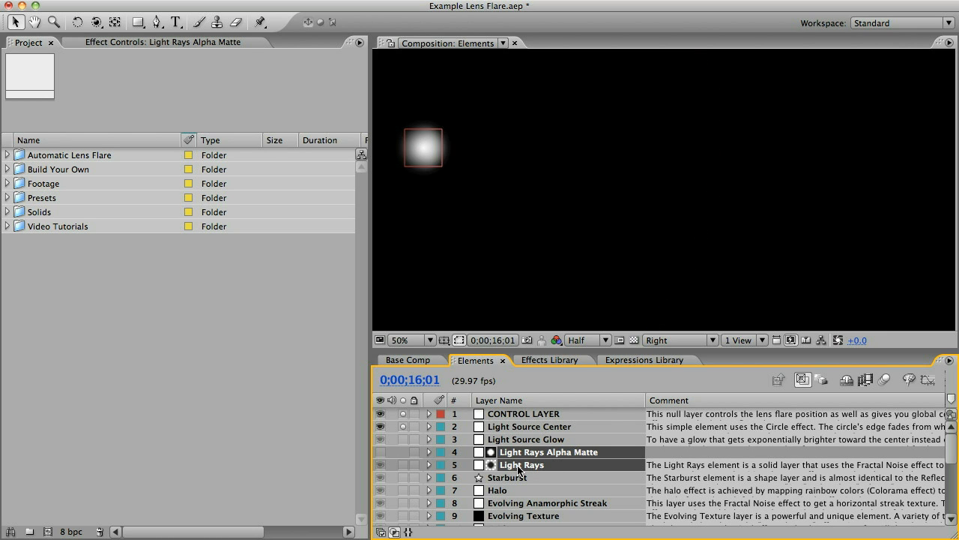
{"action": "scroll", "coordinate": [509, 473], "scroll_direction": "down", "scroll_amount": 5}
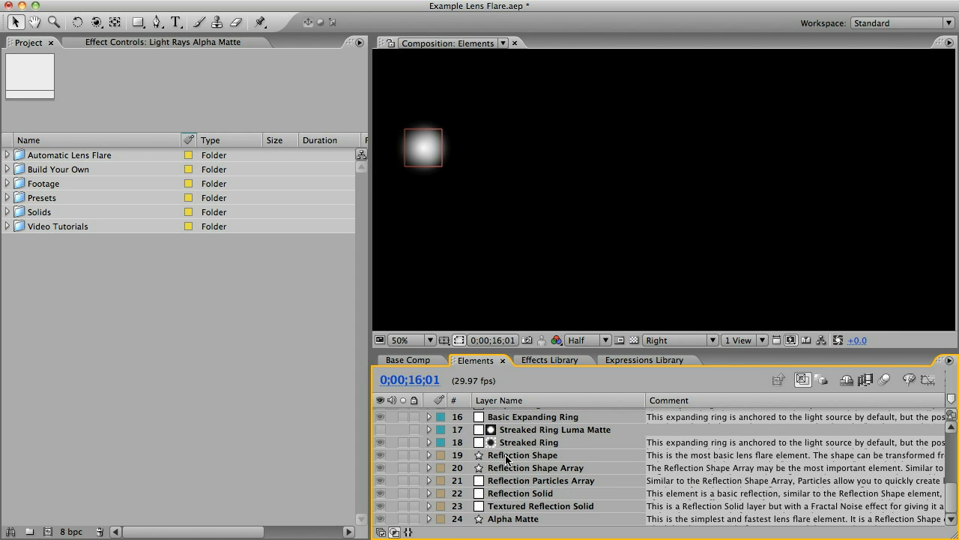
{"action": "left_click", "coordinate": [506, 456]}
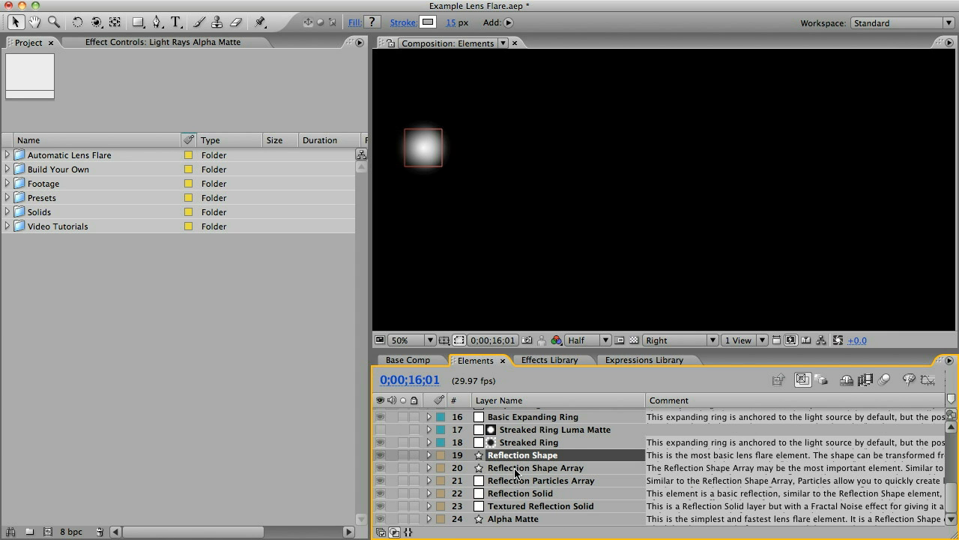
{"action": "left_click", "coordinate": [514, 469], "text": "shift"}
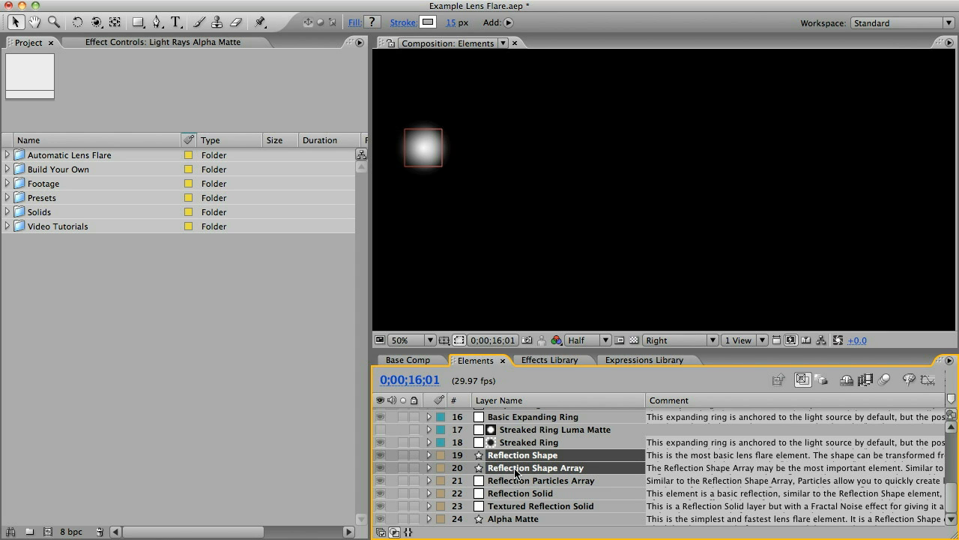
{"action": "key", "text": "super+c"}
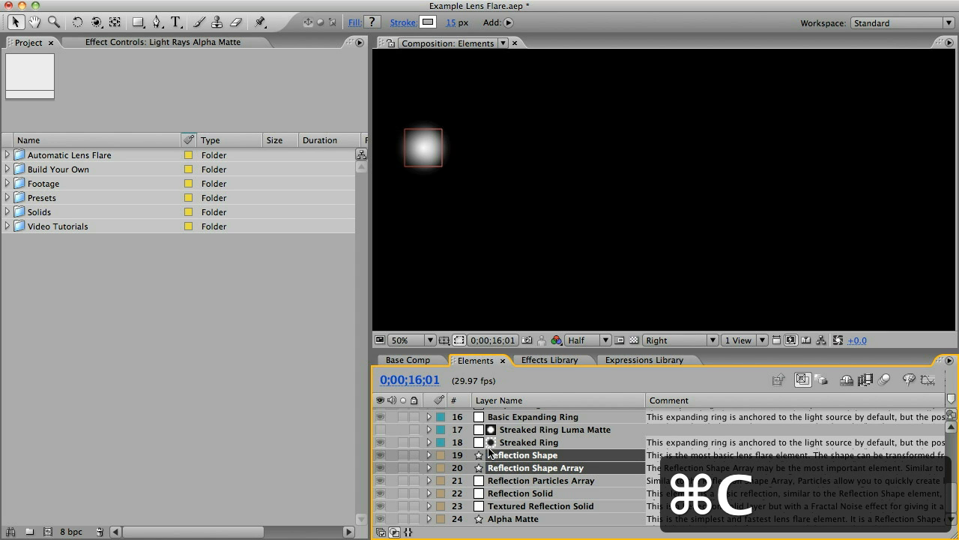
Paste the flare layers into Base Comp and place them below Light Source Glow
{"action": "left_click", "coordinate": [410, 361]}
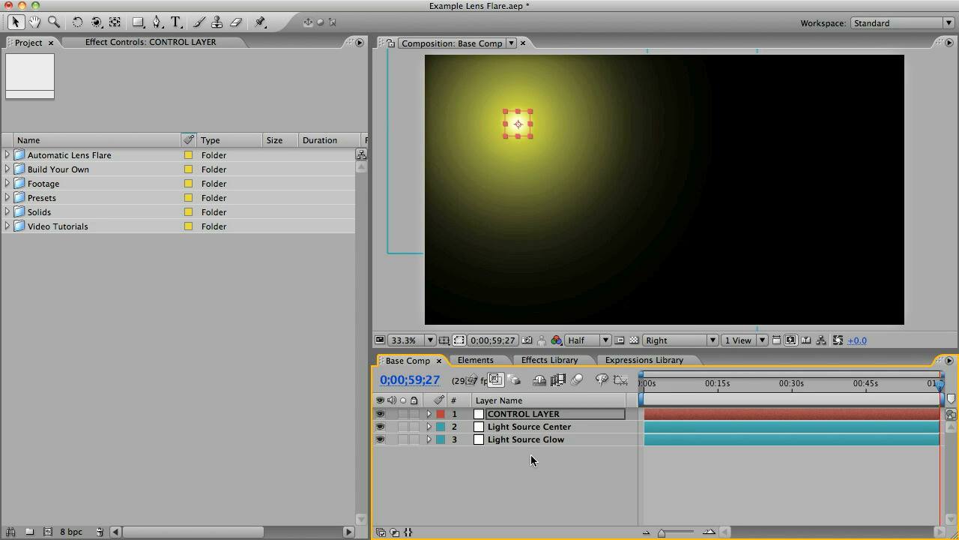
{"action": "key", "text": "super+v"}
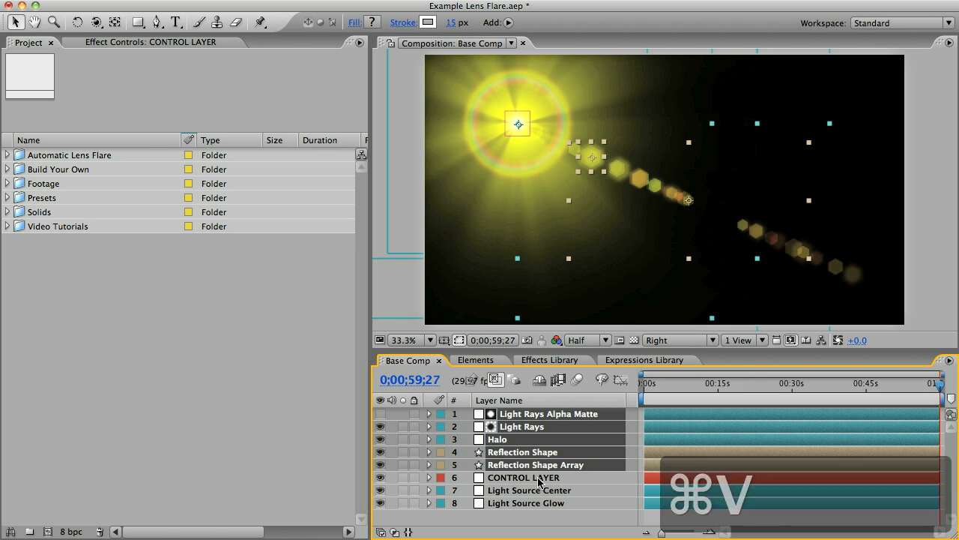
{"action": "left_click_drag", "start_coordinate": [525, 414], "coordinate": [525, 517]}
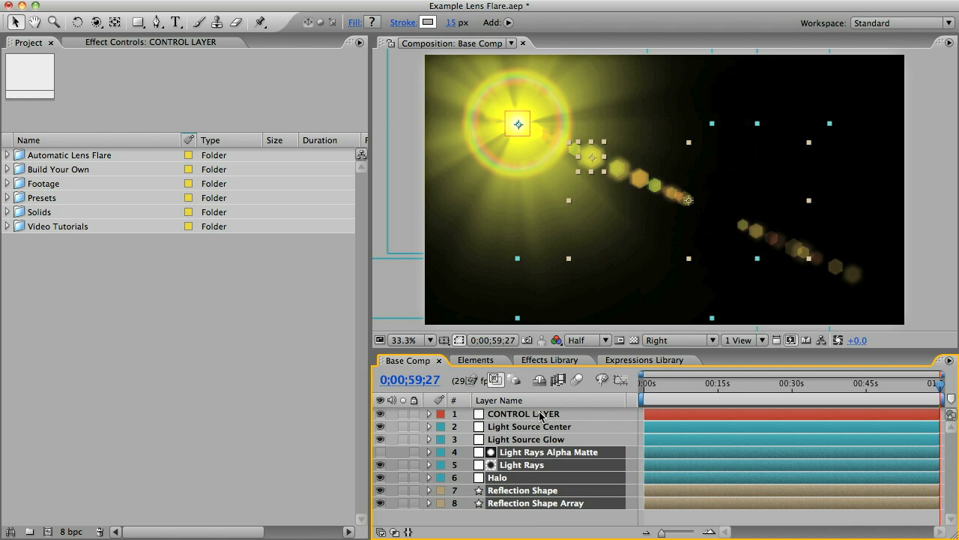
Drag CONTROL LAYER in the viewer to move the light and preview the full flare
{"action": "left_click", "coordinate": [540, 416]}
{"action": "left_click", "coordinate": [520, 125]}
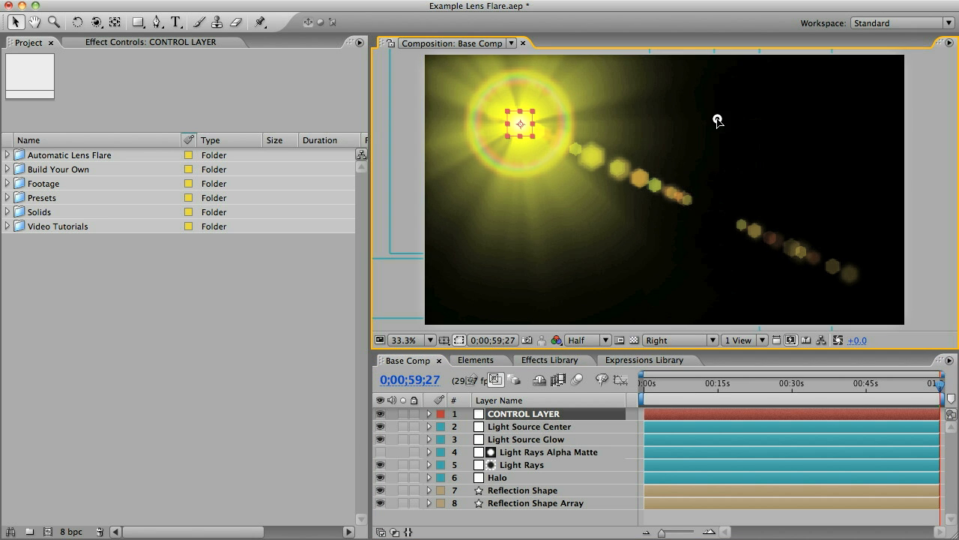
{"action": "left_click_drag", "start_coordinate": [717, 120], "coordinate": [548, 120]}
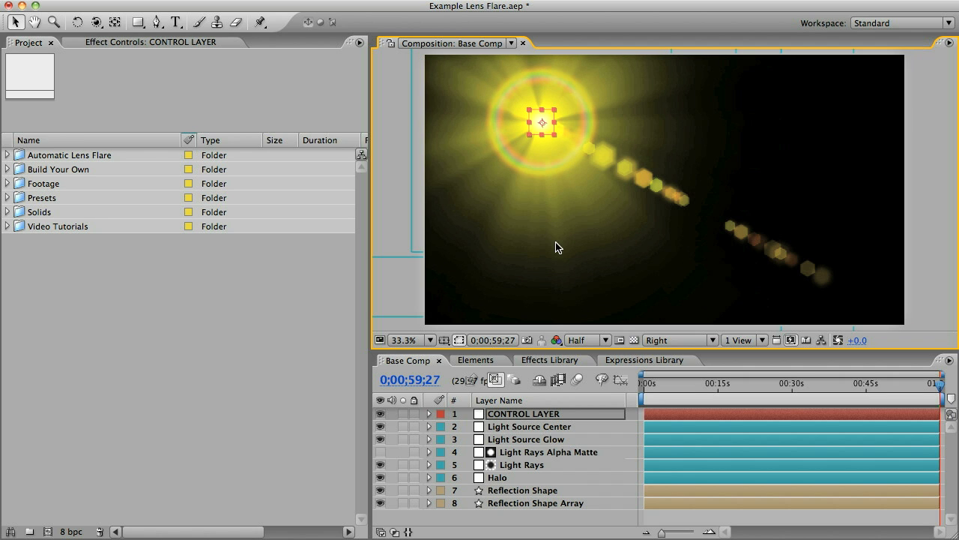
Check the Light Rays effect settings, then hide Light Rays, Halo and the reflection layers
{"action": "left_click", "coordinate": [547, 464]}
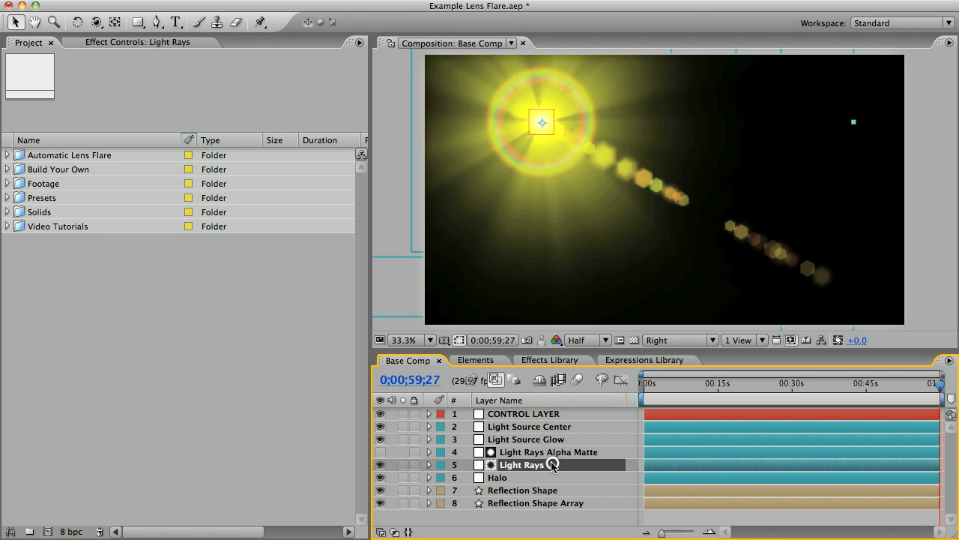
{"action": "left_click", "coordinate": [146, 43]}
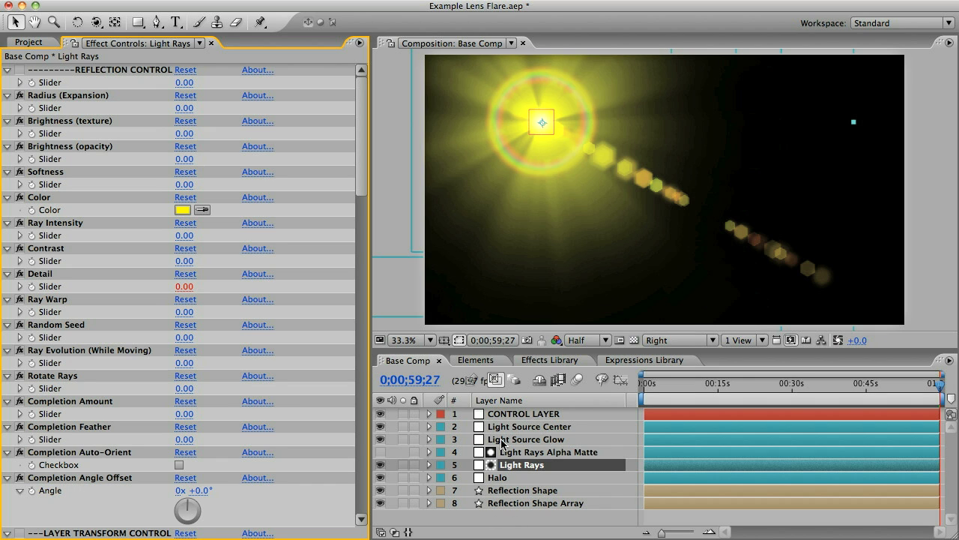
{"action": "left_click", "coordinate": [380, 466]}
{"action": "left_click_drag", "start_coordinate": [380, 478], "coordinate": [381, 506]}
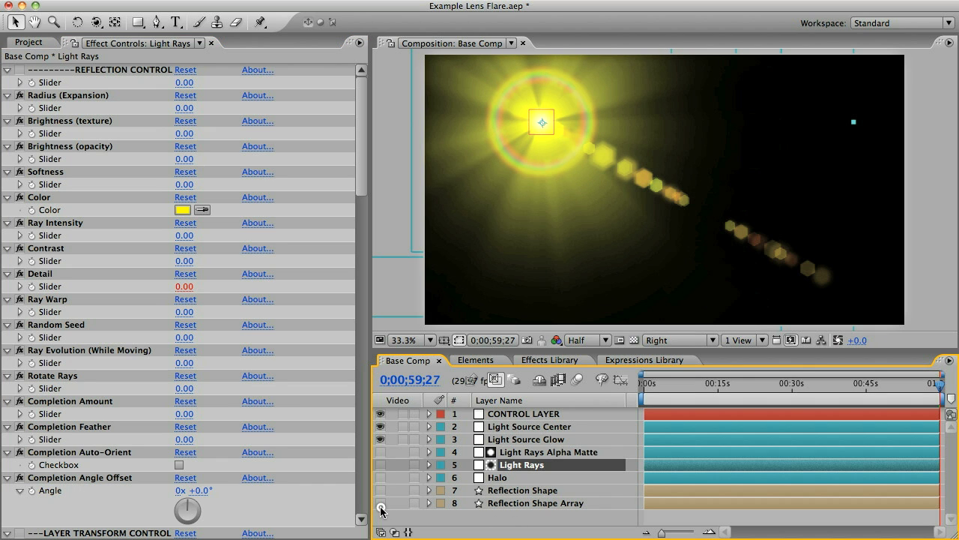
Recolor the Light Source Glow from yellow to blue and show Light Rays again
{"action": "left_click", "coordinate": [527, 442]}
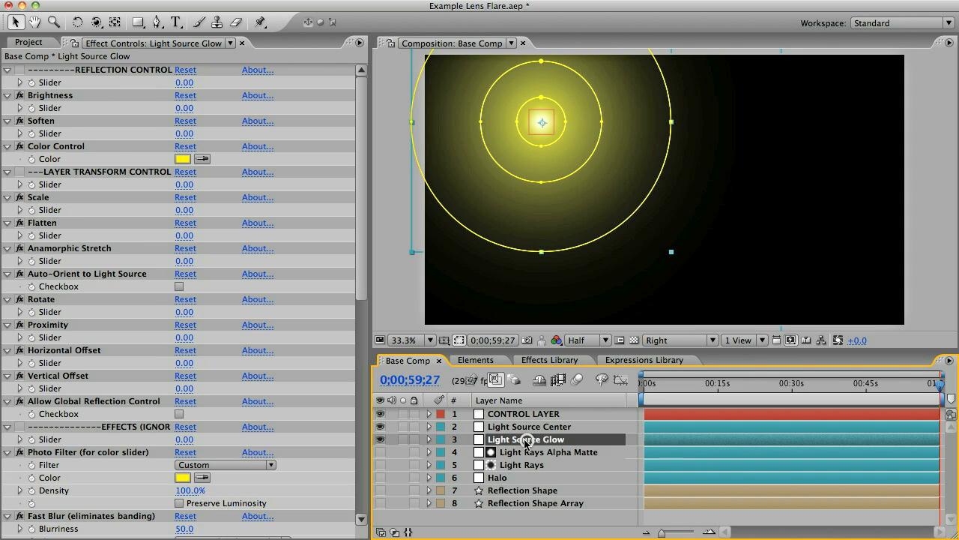
{"action": "left_click", "coordinate": [182, 159]}
{"action": "left_click_drag", "start_coordinate": [746, 314], "coordinate": [746, 372]}
{"action": "left_click", "coordinate": [868, 308]}
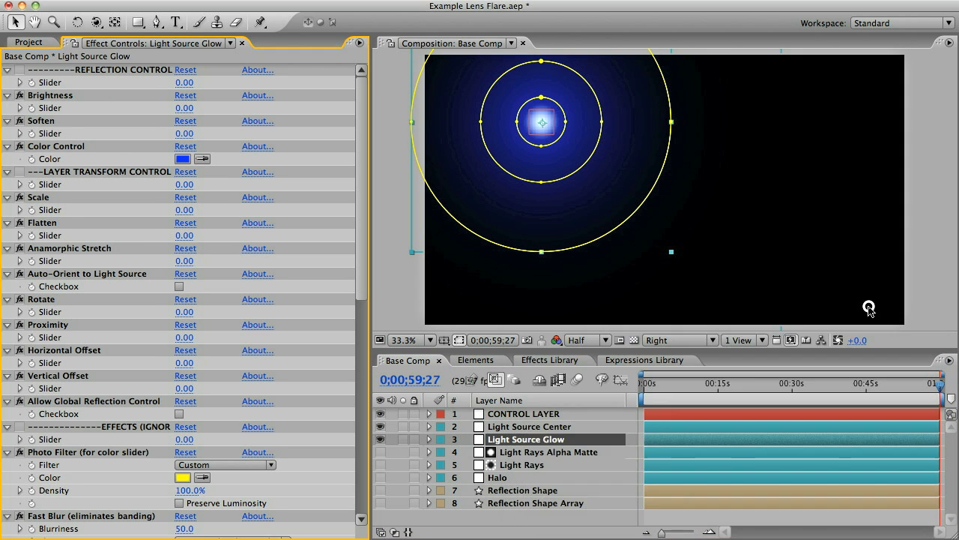
{"action": "left_click", "coordinate": [380, 465]}
{"action": "left_click", "coordinate": [498, 466]}
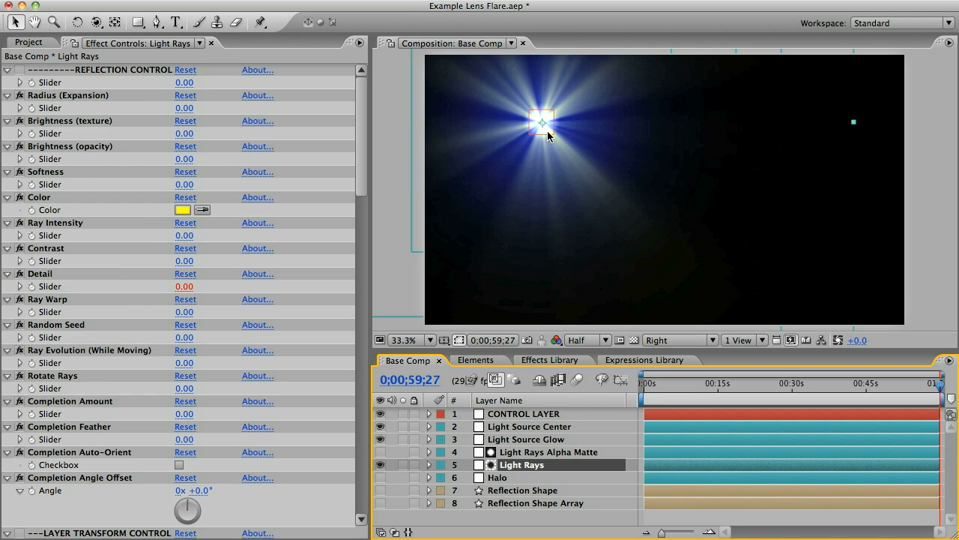
Set the Light Rays colour to white
{"action": "left_click", "coordinate": [183, 210]}
{"action": "left_click", "coordinate": [538, 308]}
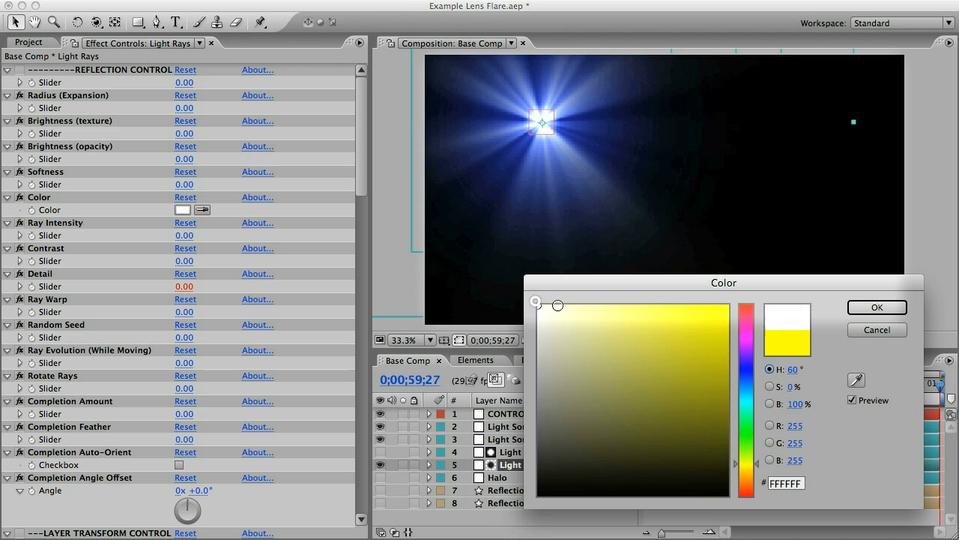
{"action": "left_click", "coordinate": [870, 311]}
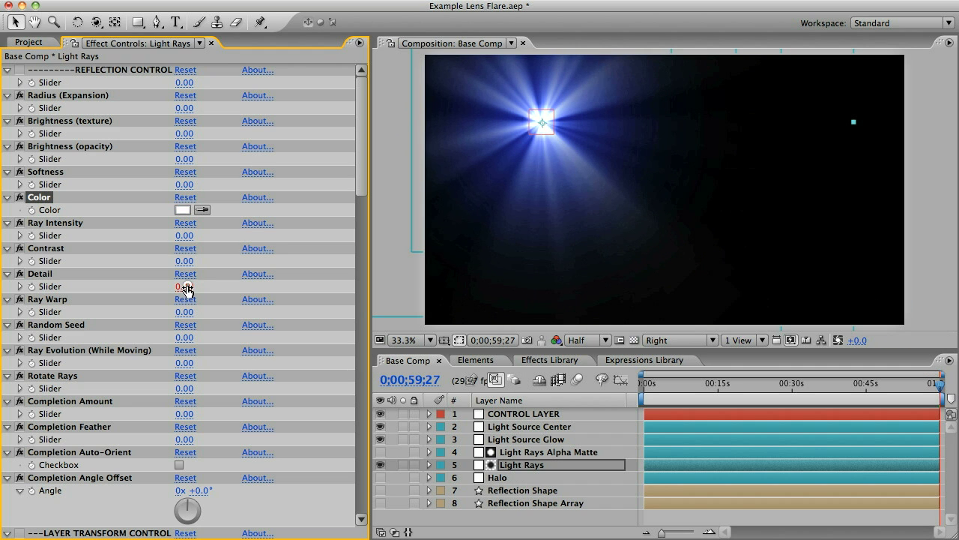
Set rays Detail 70, Brightness (texture) -60, Ray Intensity 43, Ray Evolution 99; lower the light slightly
{"action": "left_click_drag", "start_coordinate": [186, 286], "coordinate": [239, 284]}
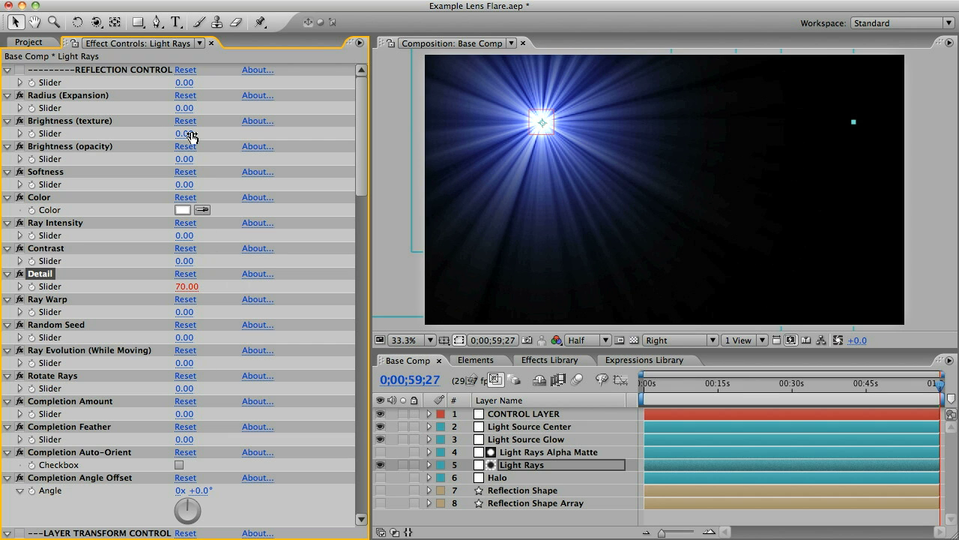
{"action": "left_click_drag", "start_coordinate": [187, 134], "coordinate": [144, 134]}
{"action": "left_click_drag", "start_coordinate": [186, 236], "coordinate": [215, 234]}
{"action": "scroll", "coordinate": [113, 300], "scroll_direction": "down", "scroll_amount": 1}
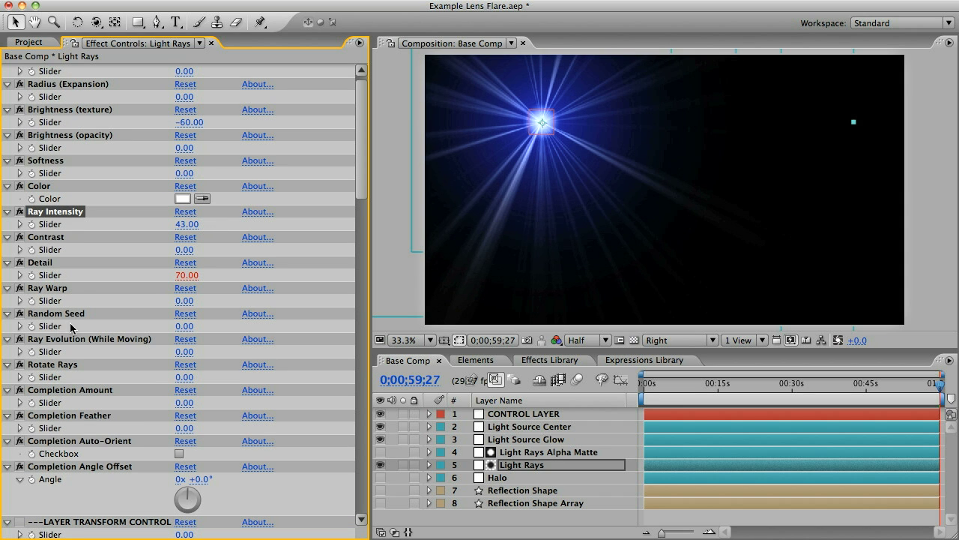
{"action": "left_click_drag", "start_coordinate": [187, 351], "coordinate": [261, 351]}
{"action": "mouse_move", "coordinate": [545, 125]}
{"action": "left_mouse_down"}
{"action": "mouse_move", "coordinate": [548, 157]}
{"action": "mouse_move", "coordinate": [669, 188]}
{"action": "mouse_move", "coordinate": [744, 153]}
{"action": "mouse_move", "coordinate": [540, 122]}
{"action": "mouse_move", "coordinate": [540, 135]}
{"action": "left_mouse_up"}
Show Halo and set Thickness -101, Softness -12, Brightness -44; then show and select Reflection Shape
{"action": "left_click", "coordinate": [380, 477]}
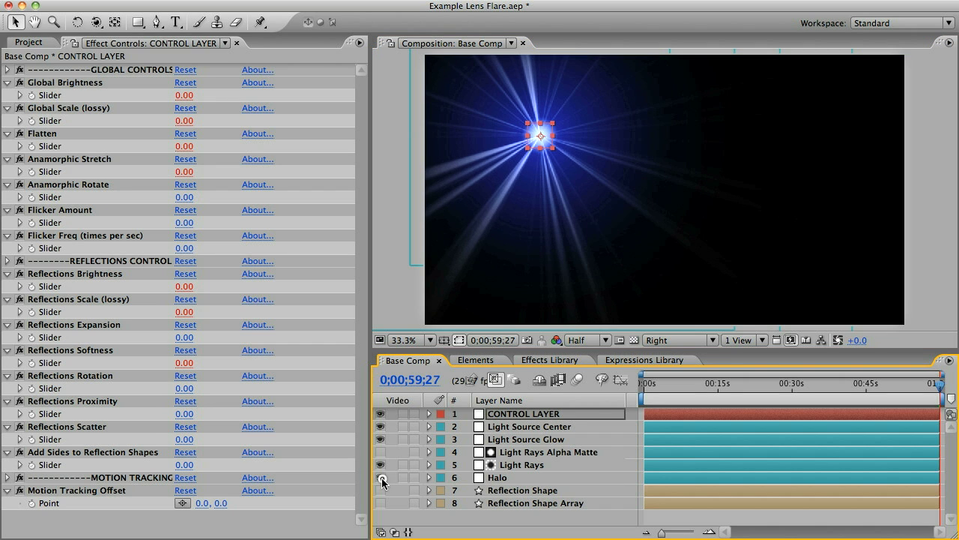
{"action": "left_click", "coordinate": [497, 477]}
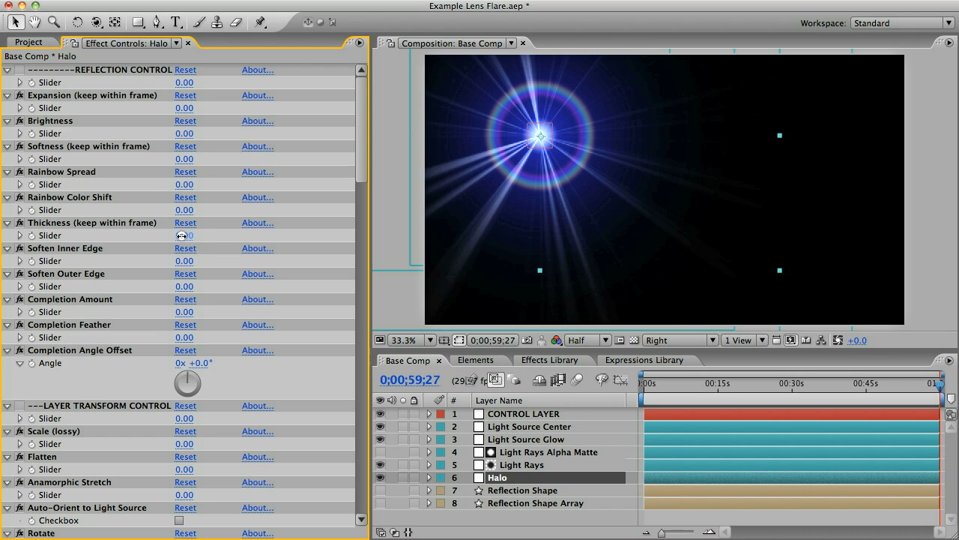
{"action": "left_click_drag", "start_coordinate": [182, 235], "coordinate": [106, 235]}
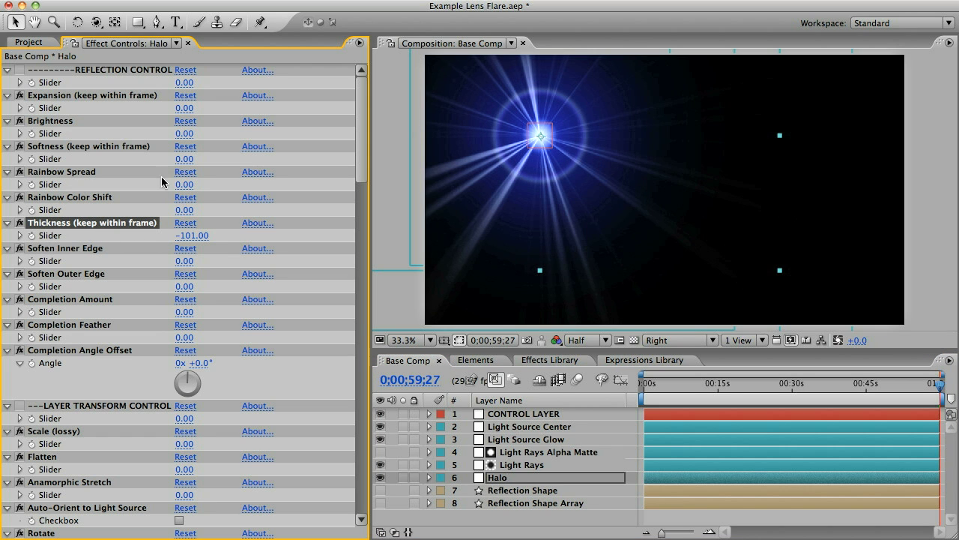
{"action": "left_click_drag", "start_coordinate": [183, 159], "coordinate": [144, 134]}
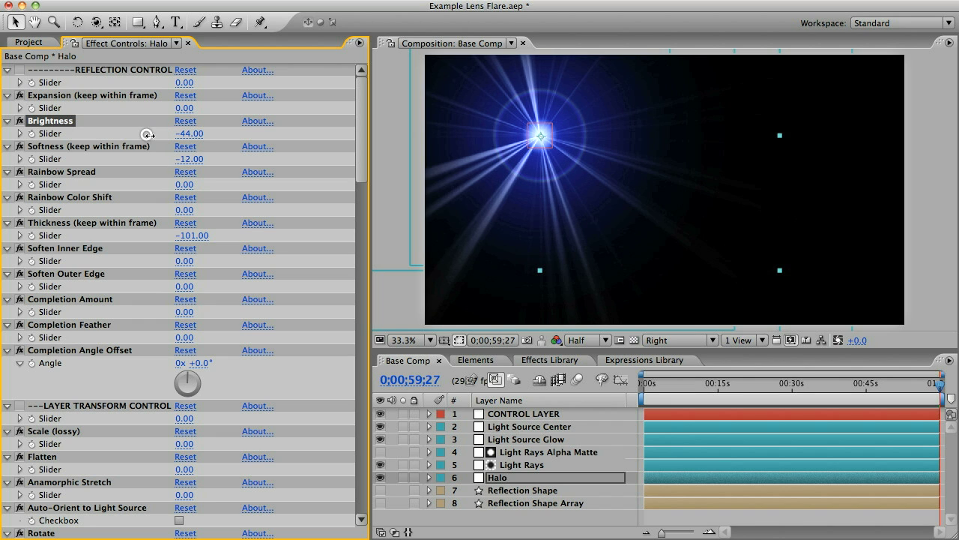
{"action": "left_click", "coordinate": [381, 490]}
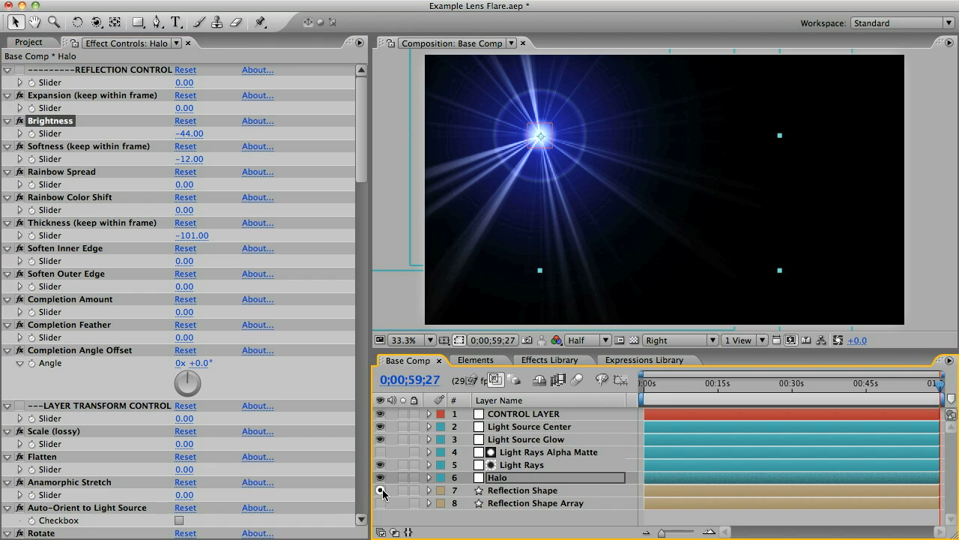
{"action": "left_click", "coordinate": [556, 490]}
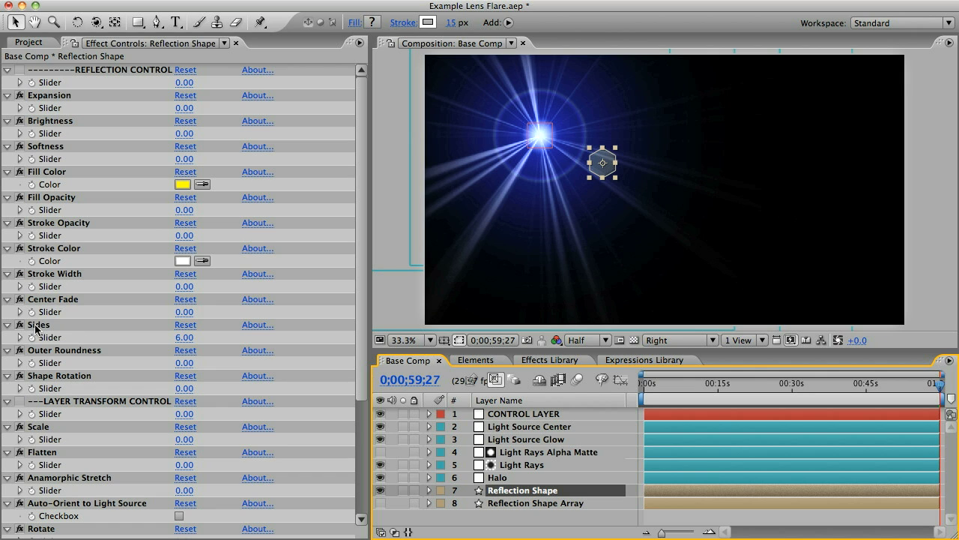
Give Reflection Shape Outer Roundness 130 and a light blue fill
{"action": "left_click", "coordinate": [185, 363]}
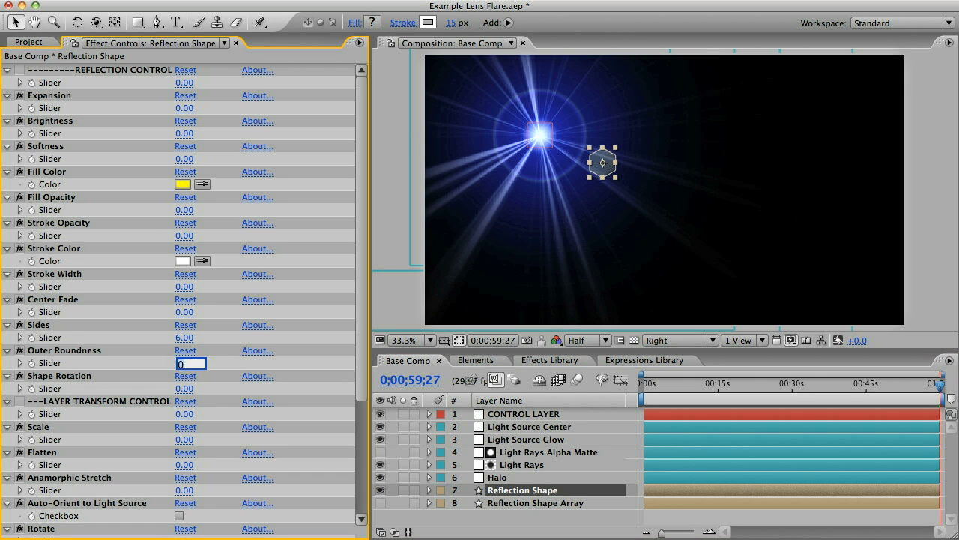
{"action": "type", "text": "130"}
{"action": "key", "text": "Return"}
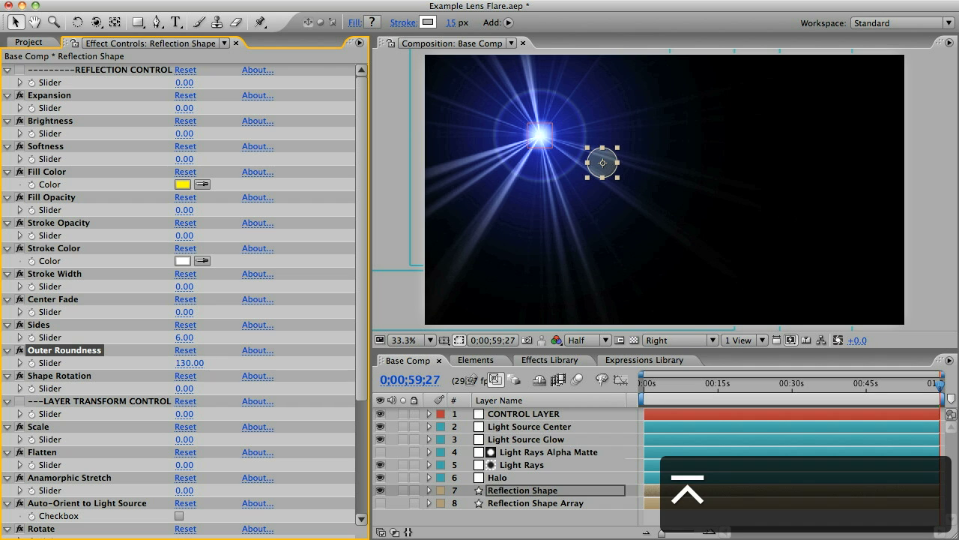
{"action": "left_click", "coordinate": [181, 184]}
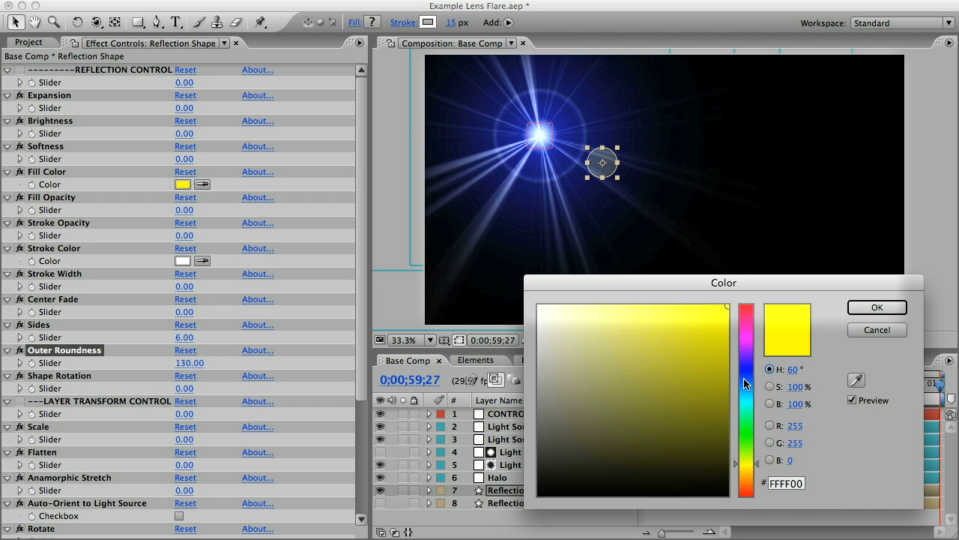
{"action": "left_click_drag", "start_coordinate": [747, 383], "coordinate": [747, 372]}
{"action": "left_click_drag", "start_coordinate": [653, 325], "coordinate": [621, 293]}
{"action": "left_click", "coordinate": [877, 307]}
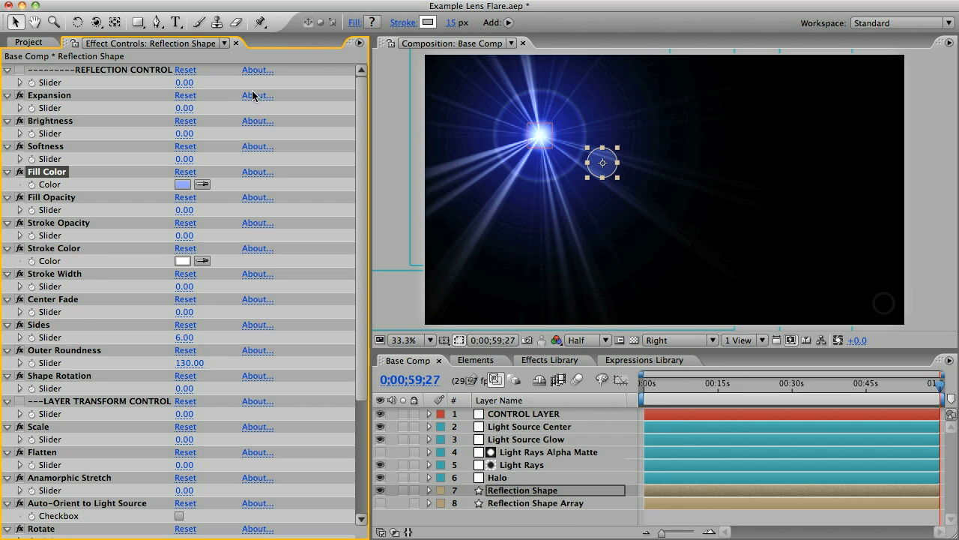
Enlarge the reflection circle with Expansion 67 and move it onto the light with Proximity 65
{"action": "left_click_drag", "start_coordinate": [185, 108], "coordinate": [235, 111]}
{"action": "scroll", "coordinate": [262, 522], "scroll_direction": "down", "scroll_amount": 5}
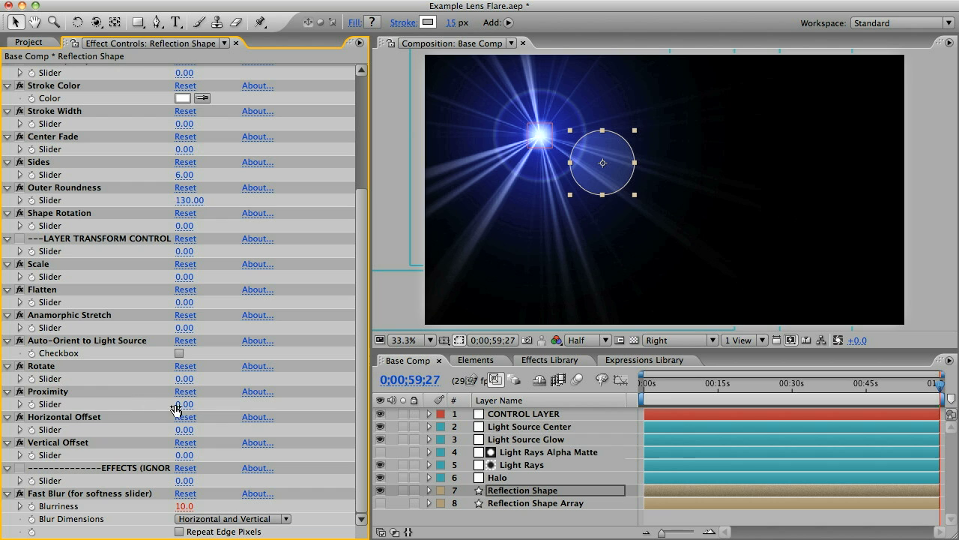
{"action": "left_click_drag", "start_coordinate": [175, 408], "coordinate": [231, 408]}
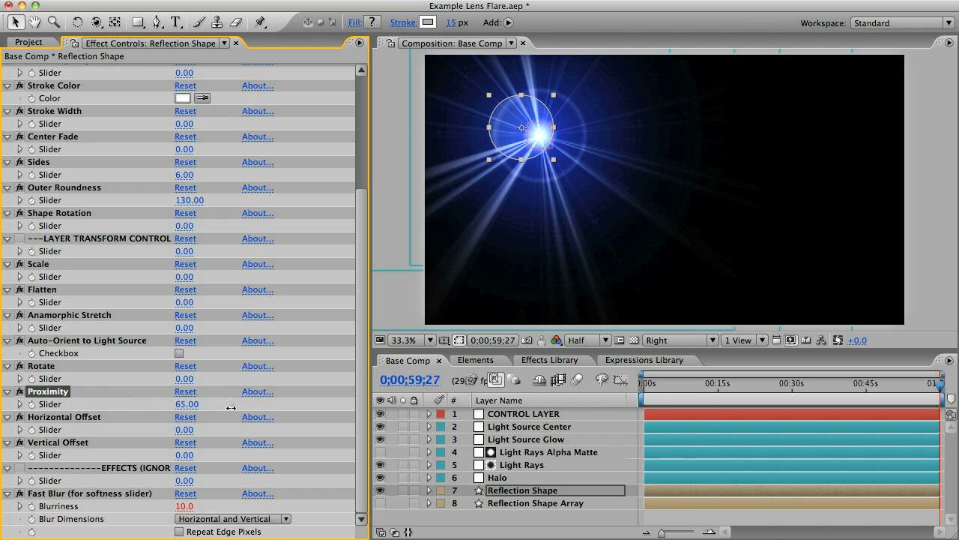
{"action": "left_click", "coordinate": [535, 493]}
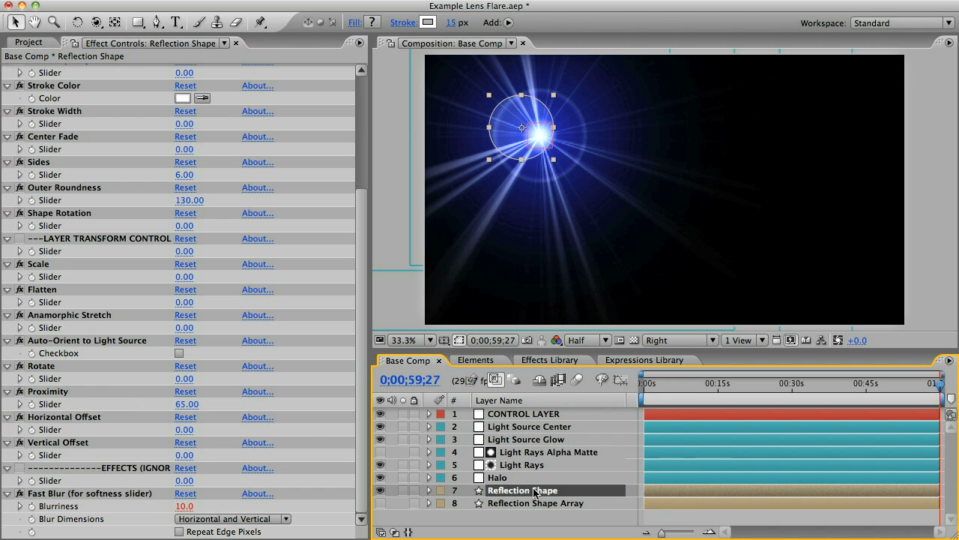
Duplicate into a smaller Reflection Shape 2 and a Reflection Shape 3 pushed right of the light
{"action": "key", "text": "super+d"}
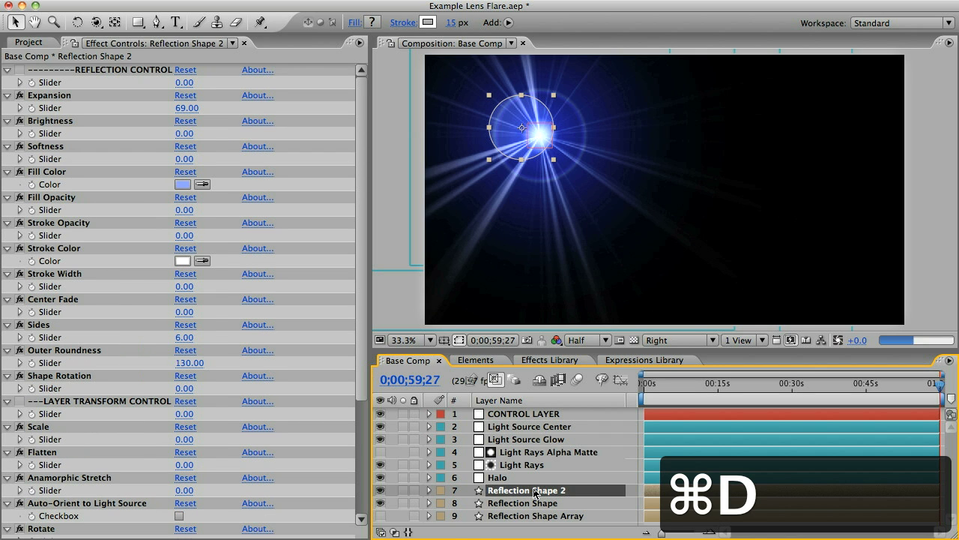
{"action": "scroll", "coordinate": [187, 393], "scroll_direction": "down", "scroll_amount": 5}
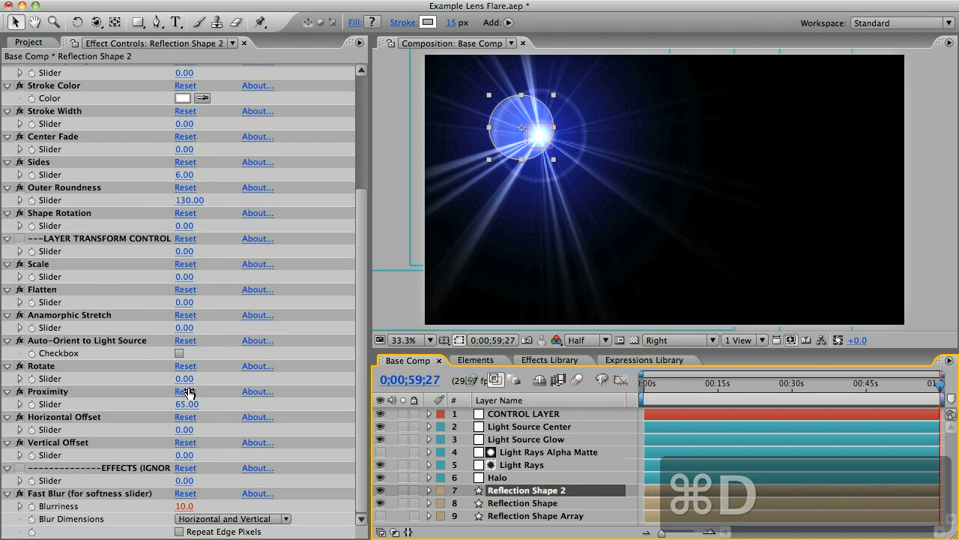
{"action": "left_click_drag", "start_coordinate": [191, 406], "coordinate": [173, 404]}
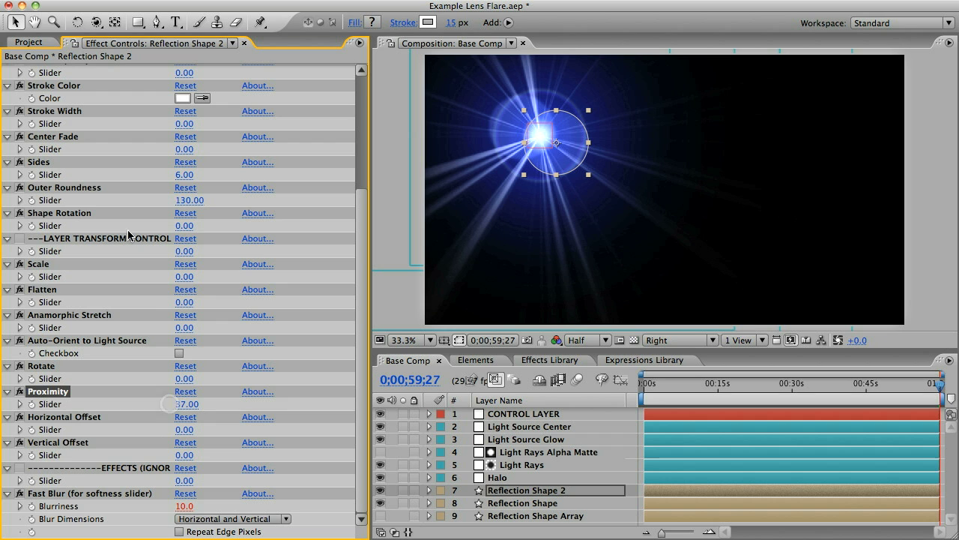
{"action": "scroll", "coordinate": [151, 175], "scroll_direction": "up", "scroll_amount": 5}
{"action": "left_click_drag", "start_coordinate": [180, 108], "coordinate": [133, 112]}
{"action": "left_click", "coordinate": [545, 488]}
{"action": "key", "text": "super+d"}
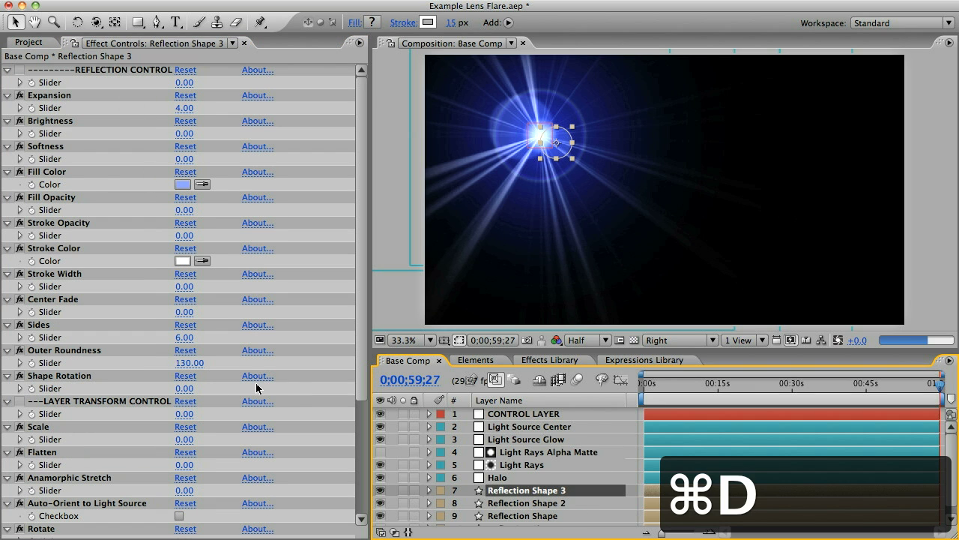
{"action": "left_click_drag", "start_coordinate": [187, 404], "coordinate": [92, 403]}
Duplicate into Reflection Shape 4, moved further right and enlarged
{"action": "left_click", "coordinate": [511, 488]}
{"action": "key", "text": "super+d"}
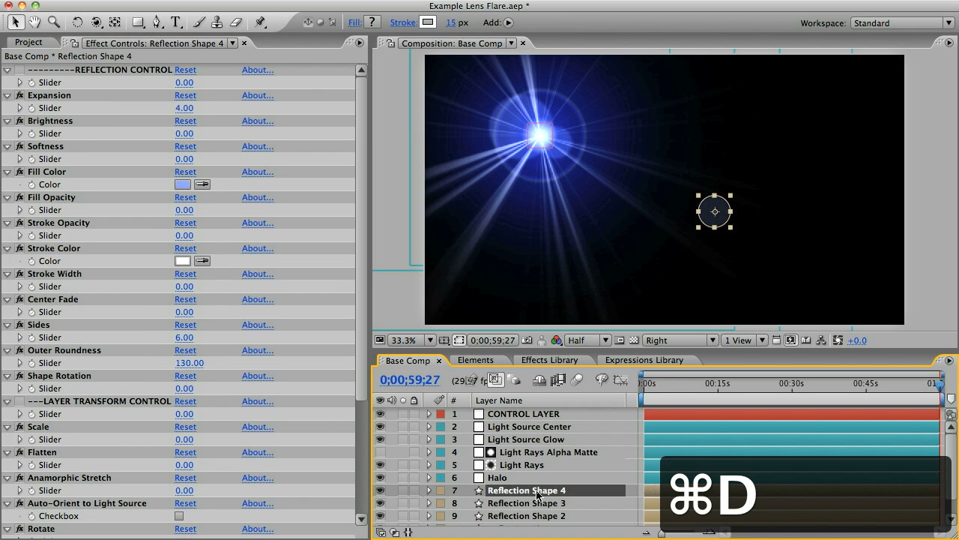
{"action": "scroll", "coordinate": [134, 360], "scroll_direction": "down", "scroll_amount": 3}
{"action": "scroll", "coordinate": [133, 360], "scroll_direction": "down", "scroll_amount": 1}
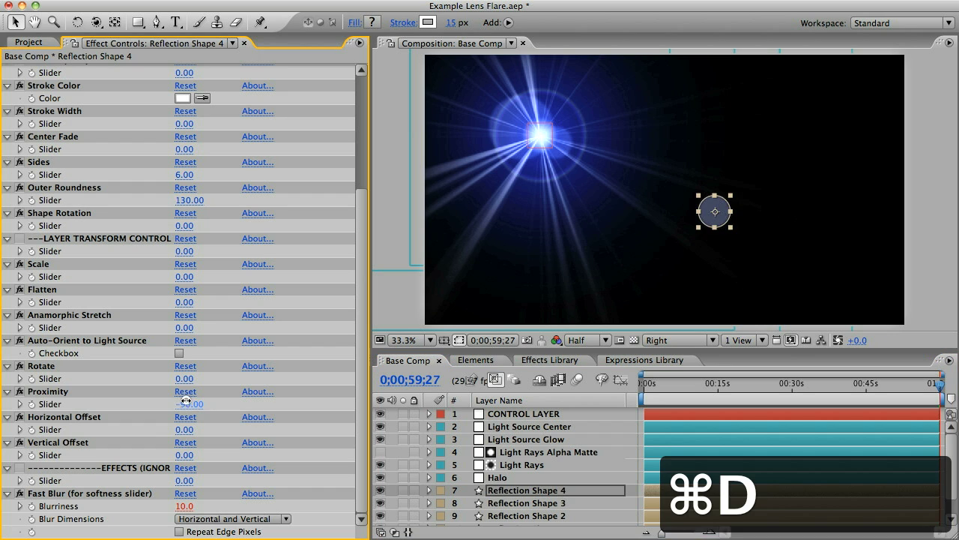
{"action": "left_click_drag", "start_coordinate": [185, 404], "coordinate": [168, 399]}
{"action": "scroll", "coordinate": [171, 296], "scroll_direction": "up", "scroll_amount": 5}
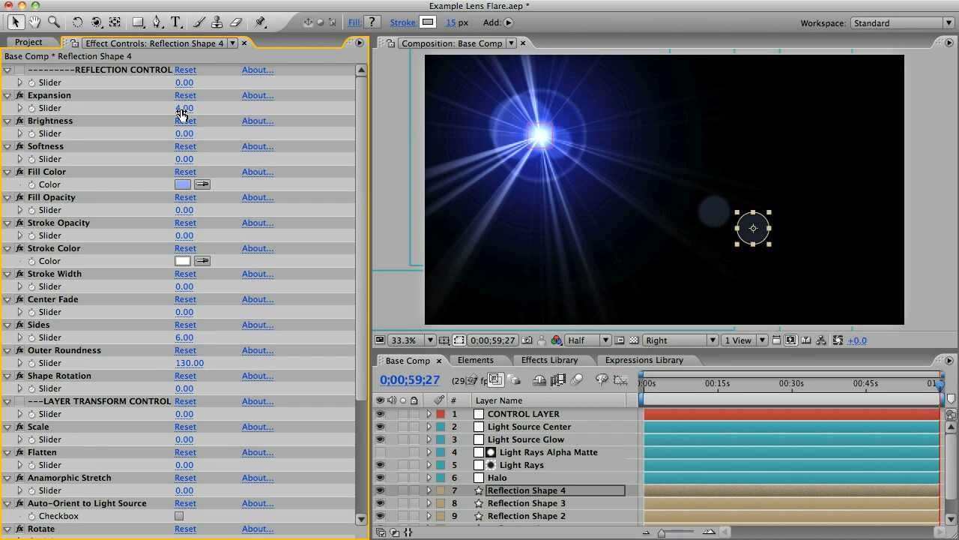
{"action": "left_click_drag", "start_coordinate": [182, 109], "coordinate": [268, 109]}
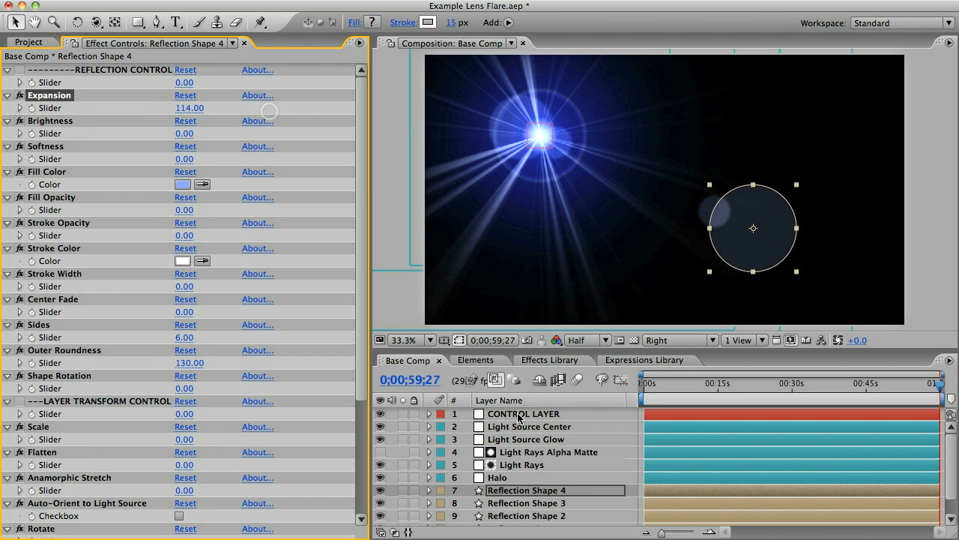
Duplicate into Reflection Shape 5, shrunk to a tiny circle
{"action": "left_click", "coordinate": [571, 492]}
{"action": "key", "text": "super+d"}
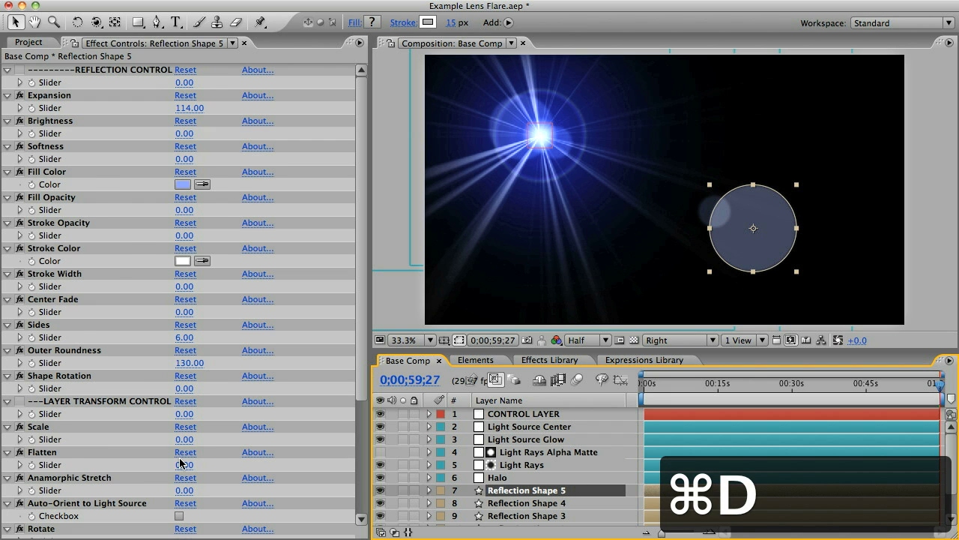
{"action": "scroll", "coordinate": [180, 463], "scroll_direction": "down", "scroll_amount": 5}
{"action": "left_click_drag", "start_coordinate": [185, 404], "coordinate": [172, 399]}
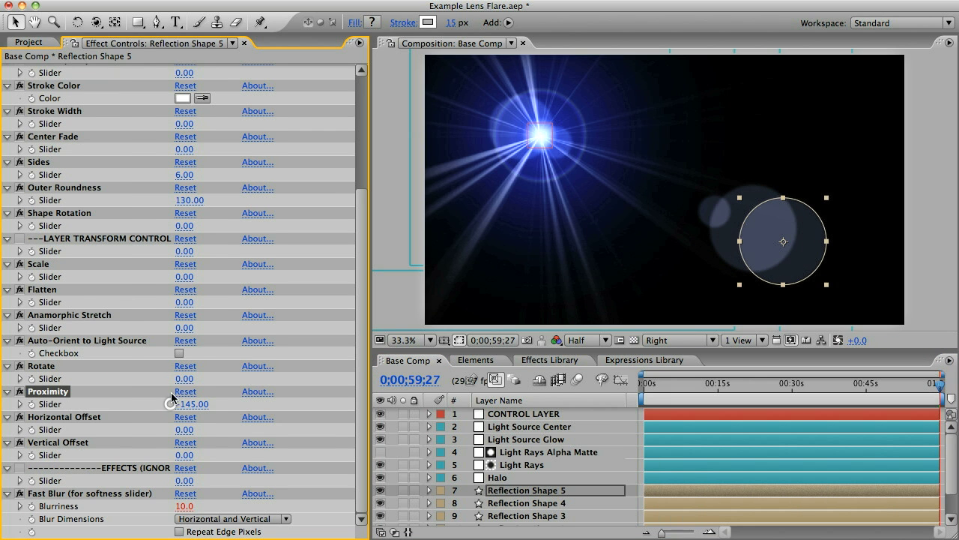
{"action": "scroll", "coordinate": [143, 341], "scroll_direction": "up", "scroll_amount": 5}
{"action": "left_click_drag", "start_coordinate": [189, 107], "coordinate": [87, 109]}
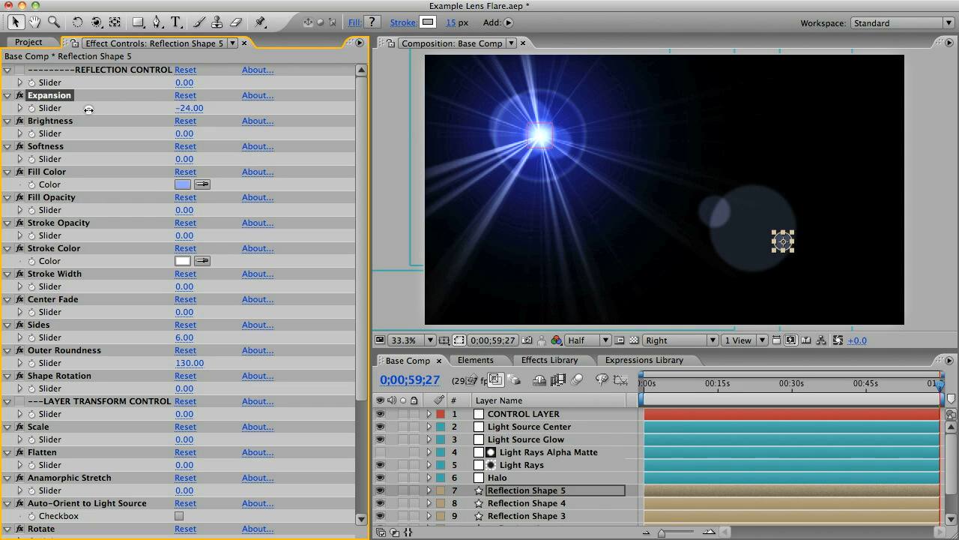
Duplicate into Reflection Shape 6 and give it a saturated blue fill
{"action": "left_click", "coordinate": [514, 493]}
{"action": "key", "text": "super+d"}
{"action": "key", "text": "super+e"}
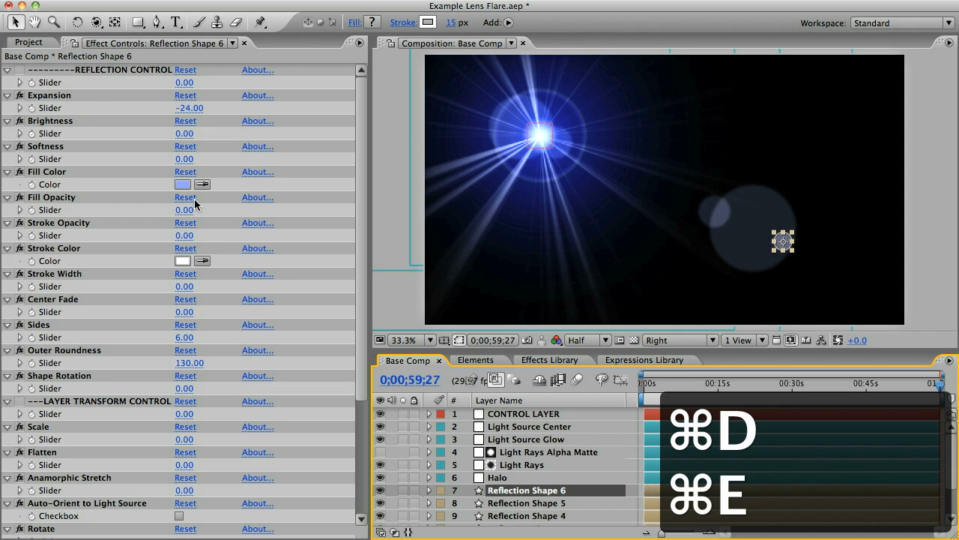
{"action": "left_click", "coordinate": [182, 185]}
{"action": "left_click", "coordinate": [747, 365]}
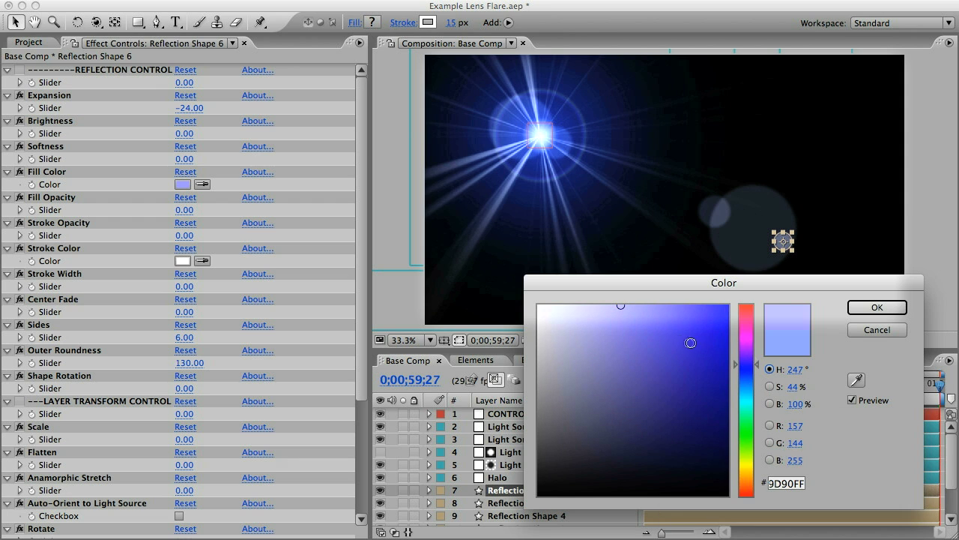
{"action": "left_click_drag", "start_coordinate": [673, 331], "coordinate": [728, 308]}
{"action": "left_click", "coordinate": [877, 307]}
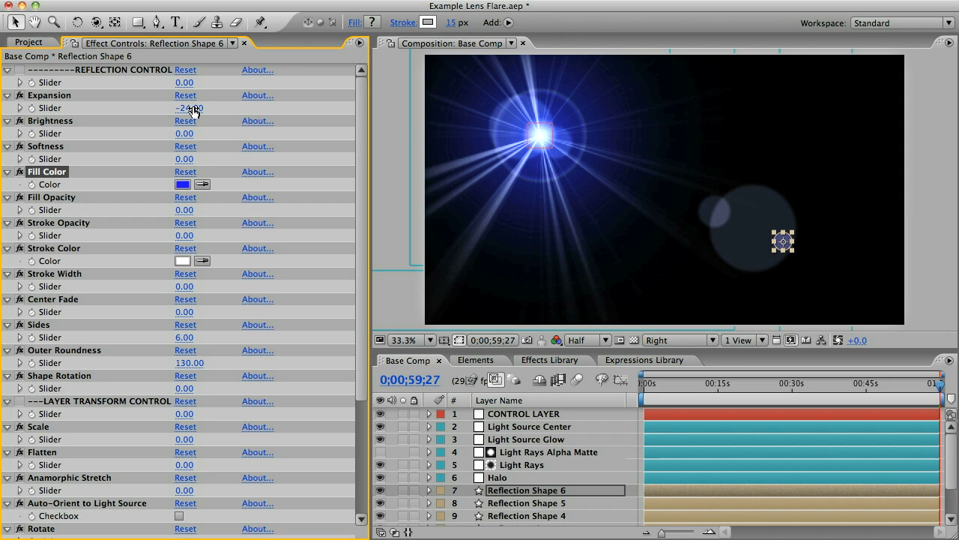
Set Reflection Shape 6 to Expansion 102, Proximity -182, Brightness 16 and Softness 178
{"action": "left_click_drag", "start_coordinate": [188, 108], "coordinate": [296, 112]}
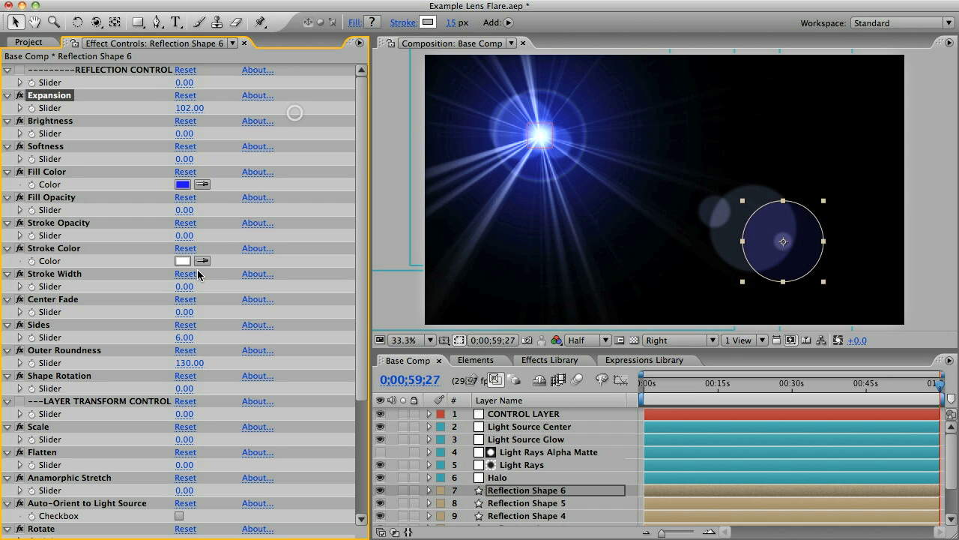
{"action": "scroll", "coordinate": [189, 322], "scroll_direction": "down", "scroll_amount": 5}
{"action": "left_click_drag", "start_coordinate": [192, 404], "coordinate": [160, 404]}
{"action": "scroll", "coordinate": [175, 140], "scroll_direction": "up", "scroll_amount": 5}
{"action": "left_click_drag", "start_coordinate": [181, 135], "coordinate": [323, 160]}
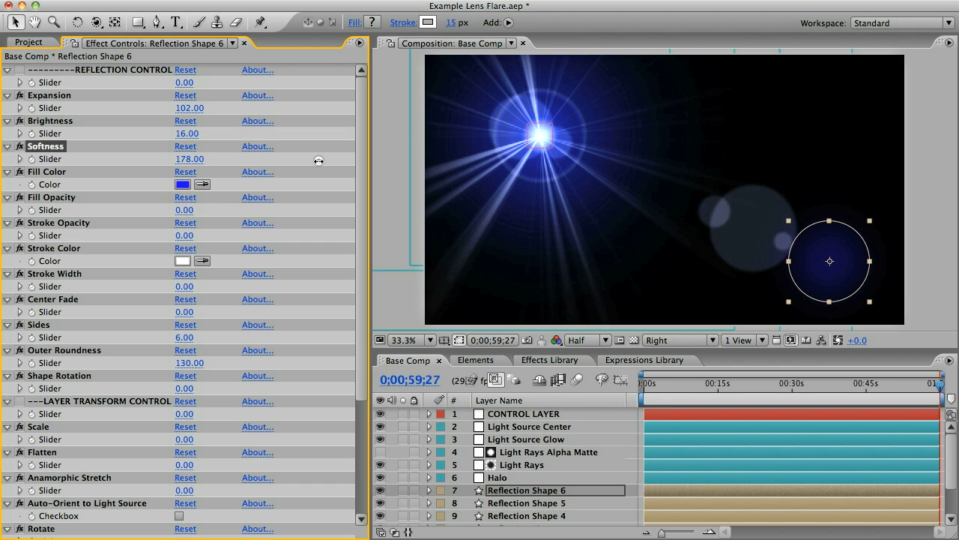
{"action": "left_click", "coordinate": [928, 90]}
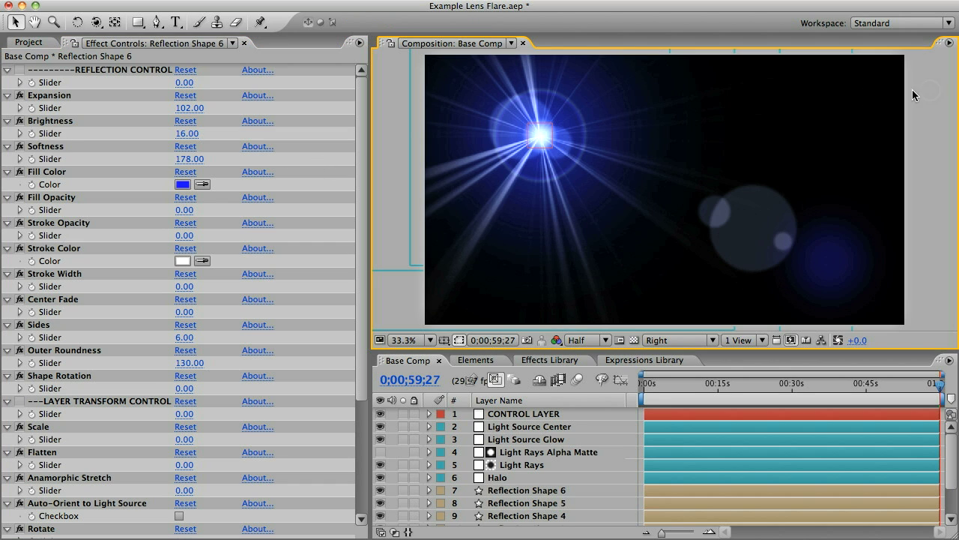
Show Reflection Shape Array and set its Outer Roundness to 130
{"action": "scroll", "coordinate": [504, 410], "scroll_direction": "down", "scroll_amount": 2}
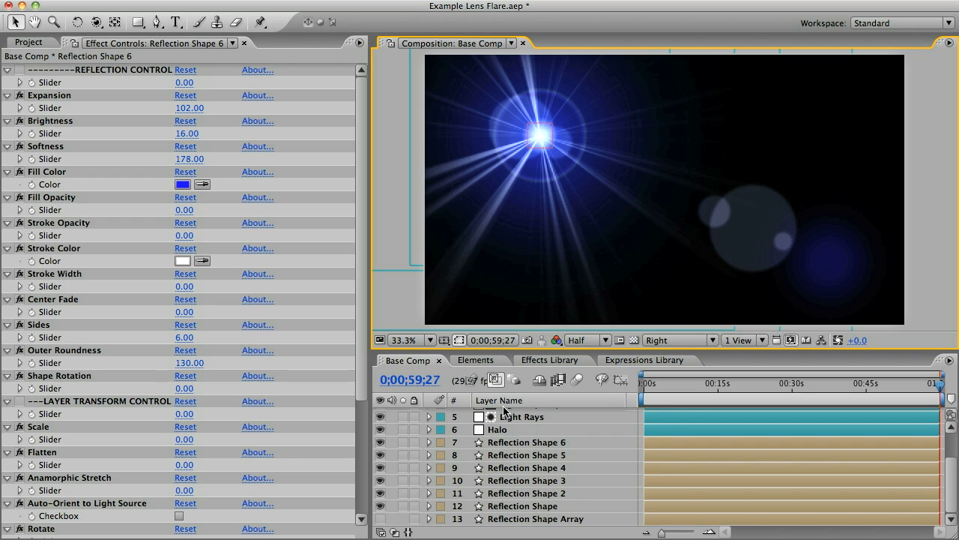
{"action": "left_click", "coordinate": [380, 519]}
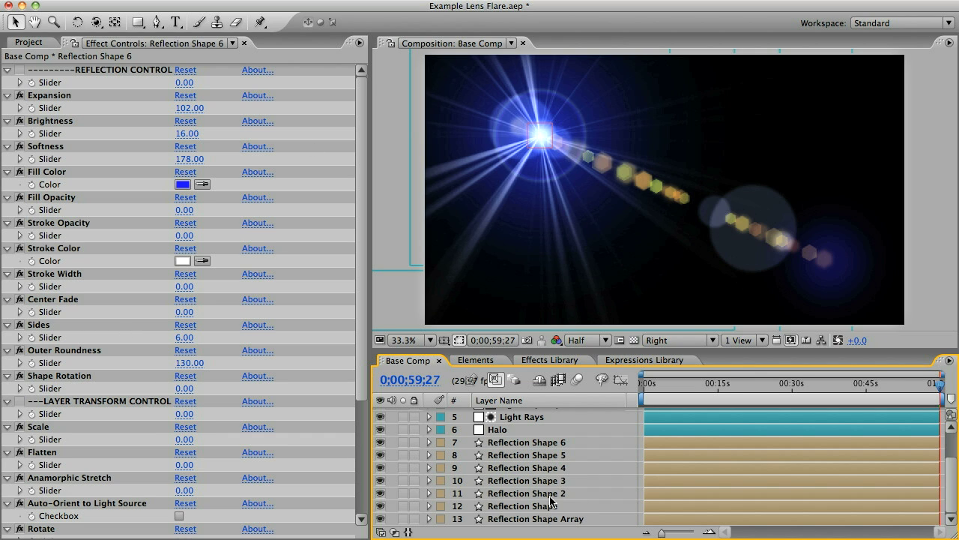
{"action": "left_click", "coordinate": [550, 519]}
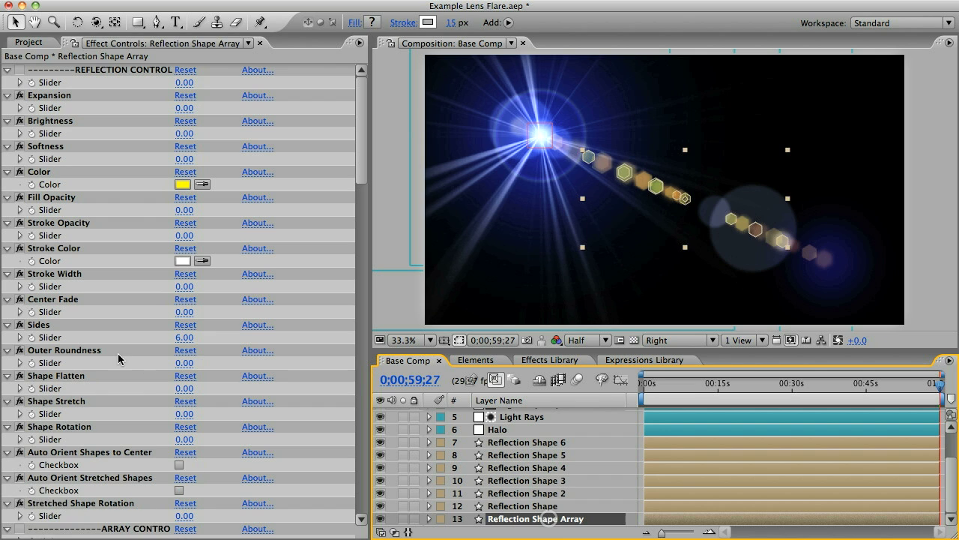
{"action": "left_click", "coordinate": [184, 363]}
{"action": "type", "text": "130"}
{"action": "key", "text": "Return"}
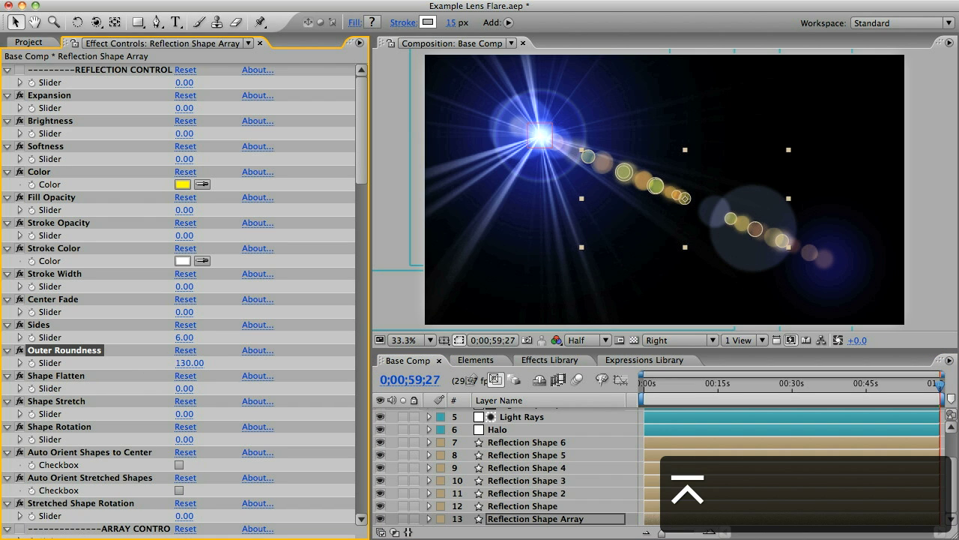
Color the array reflections light blue 9893FF, set Expansion to -52, and move the flare centre
{"action": "left_click", "coordinate": [183, 184]}
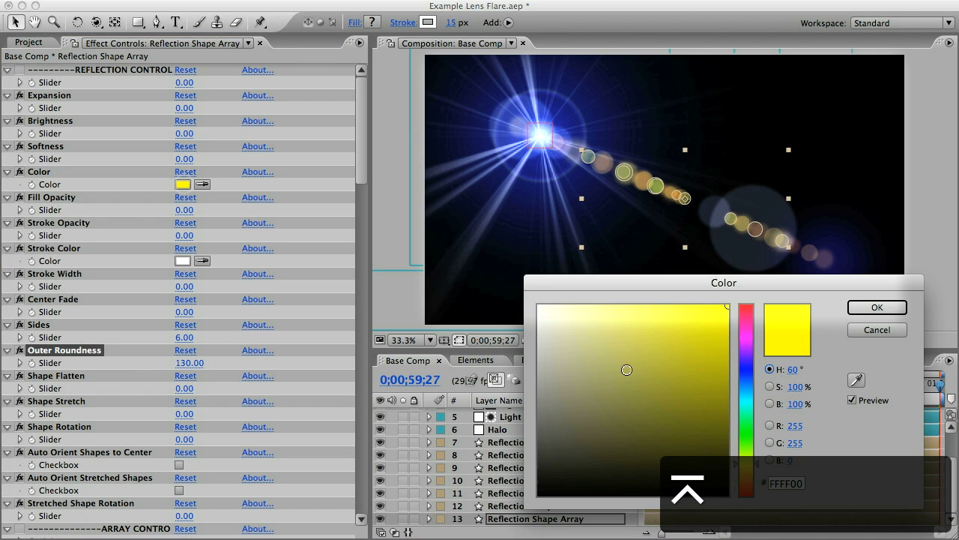
{"action": "left_click", "coordinate": [747, 366]}
{"action": "left_click", "coordinate": [606, 305]}
{"action": "left_click", "coordinate": [619, 301]}
{"action": "left_click", "coordinate": [889, 308]}
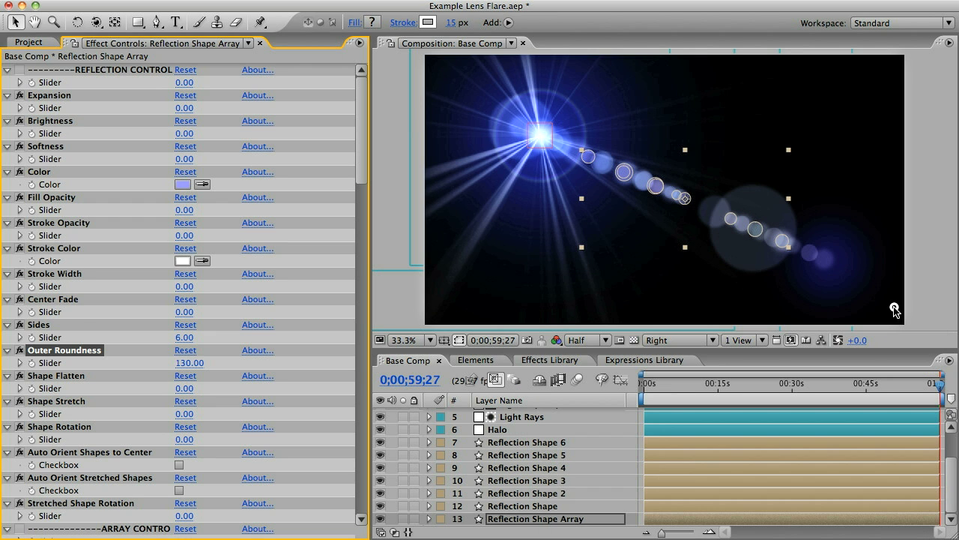
{"action": "left_click_drag", "start_coordinate": [185, 108], "coordinate": [141, 106]}
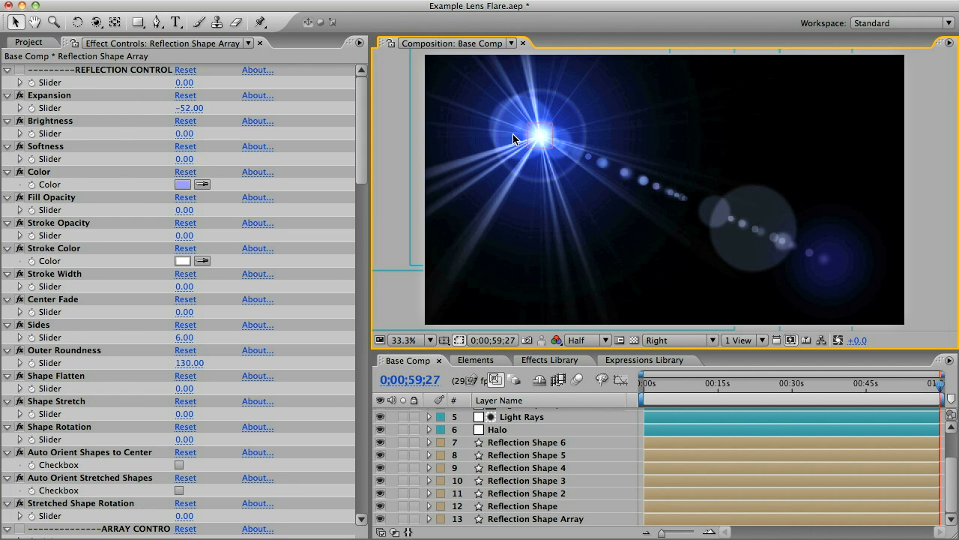
{"action": "mouse_move", "coordinate": [540, 135]}
{"action": "left_mouse_down"}
{"action": "mouse_move", "coordinate": [863, 118]}
{"action": "mouse_move", "coordinate": [517, 116]}
{"action": "mouse_move", "coordinate": [537, 118]}
{"action": "left_mouse_up"}
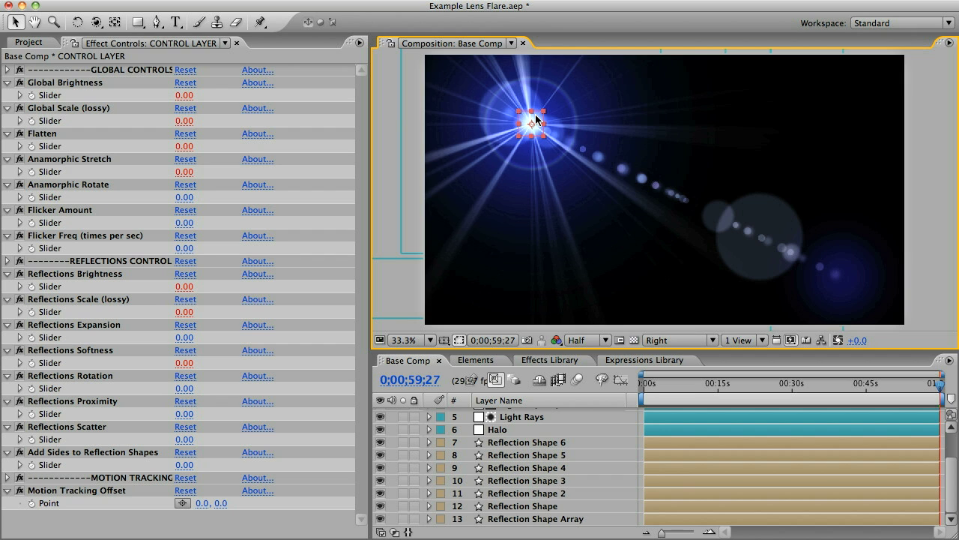
In Elements, copy the Streaked Ring Luma Matte and Streaked Ring layers
{"action": "left_click", "coordinate": [476, 360]}
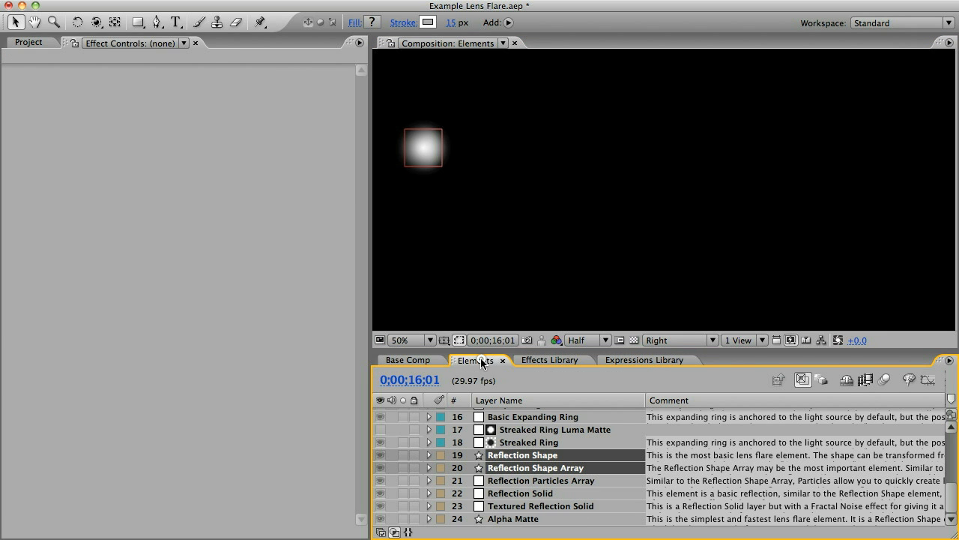
{"action": "left_click", "coordinate": [514, 433]}
{"action": "left_click", "coordinate": [515, 443], "text": "shift"}
{"action": "key", "text": "super+c"}
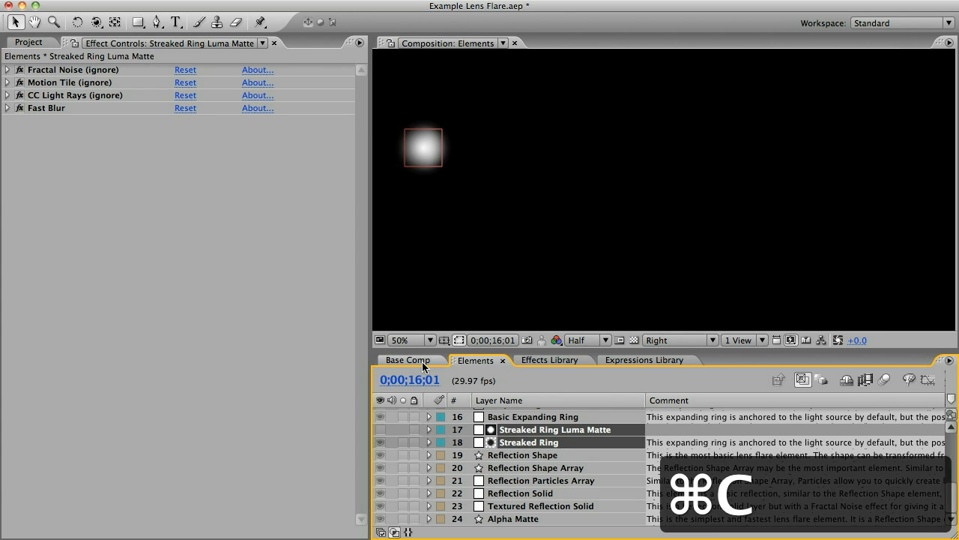
Paste the streaked ring layers into Base Comp below CONTROL LAYER and move the flare centre up-left
{"action": "left_click", "coordinate": [409, 360]}
{"action": "key", "text": "super+v"}
{"action": "scroll", "coordinate": [513, 421], "scroll_direction": "up", "scroll_amount": 2}
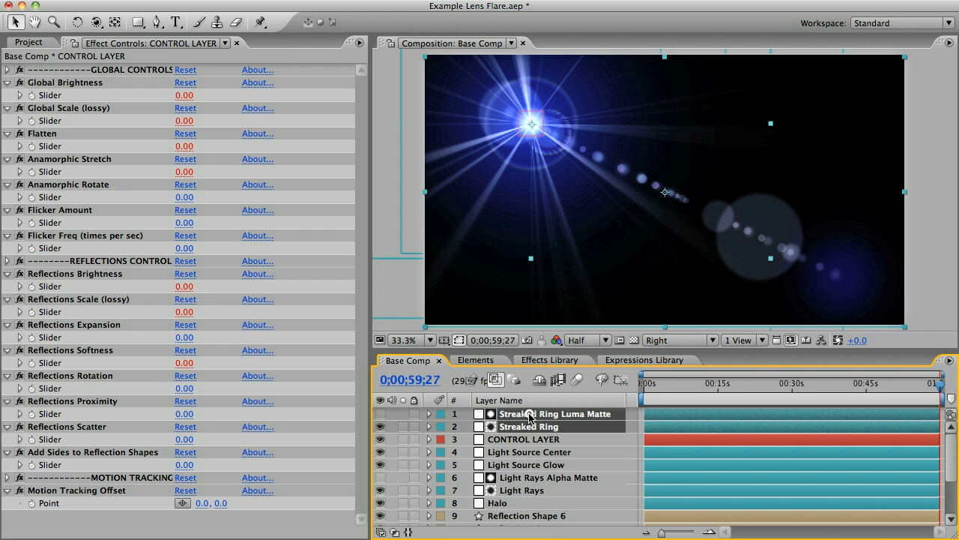
{"action": "left_click_drag", "start_coordinate": [529, 418], "coordinate": [531, 446]}
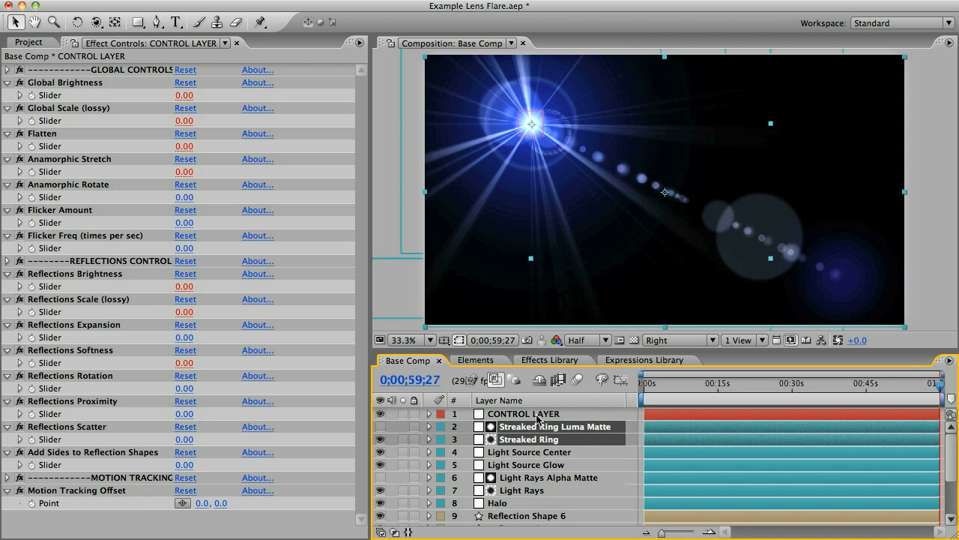
{"action": "left_click", "coordinate": [538, 418]}
{"action": "left_click_drag", "start_coordinate": [532, 124], "coordinate": [508, 103]}
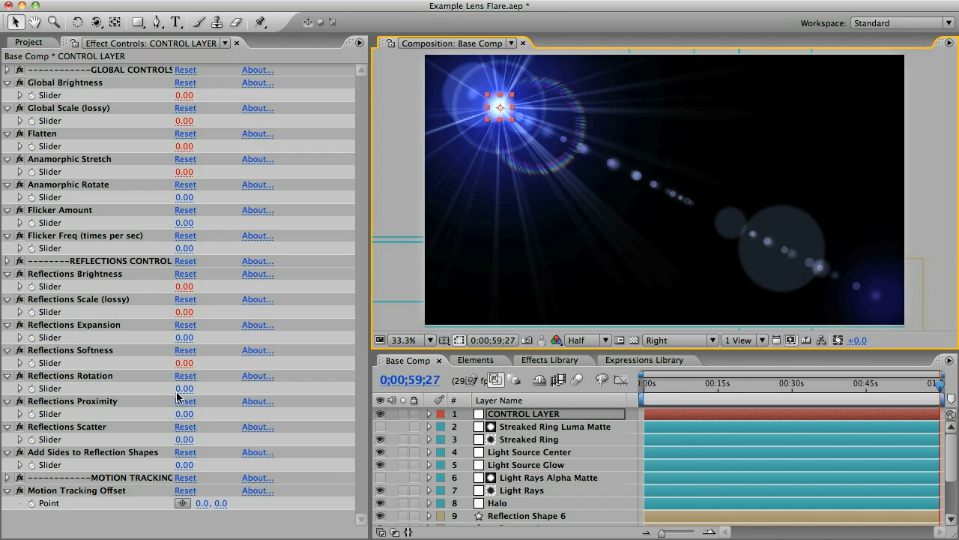
Give the Streaked Ring completion 60, thickness 518, and inner/outer edge softness 60 and 142
{"action": "left_click", "coordinate": [552, 440]}
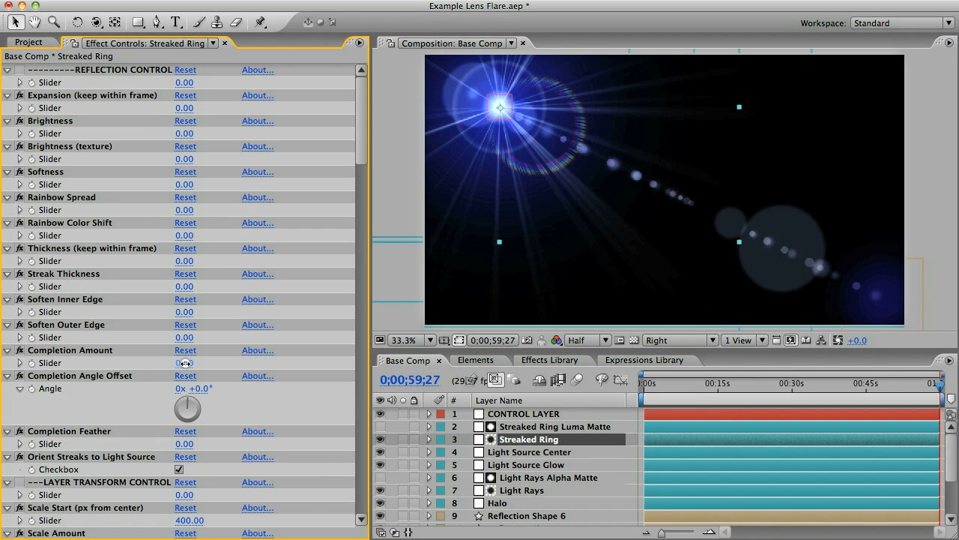
{"action": "left_click_drag", "start_coordinate": [184, 363], "coordinate": [228, 368]}
{"action": "left_click_drag", "start_coordinate": [185, 261], "coordinate": [497, 279]}
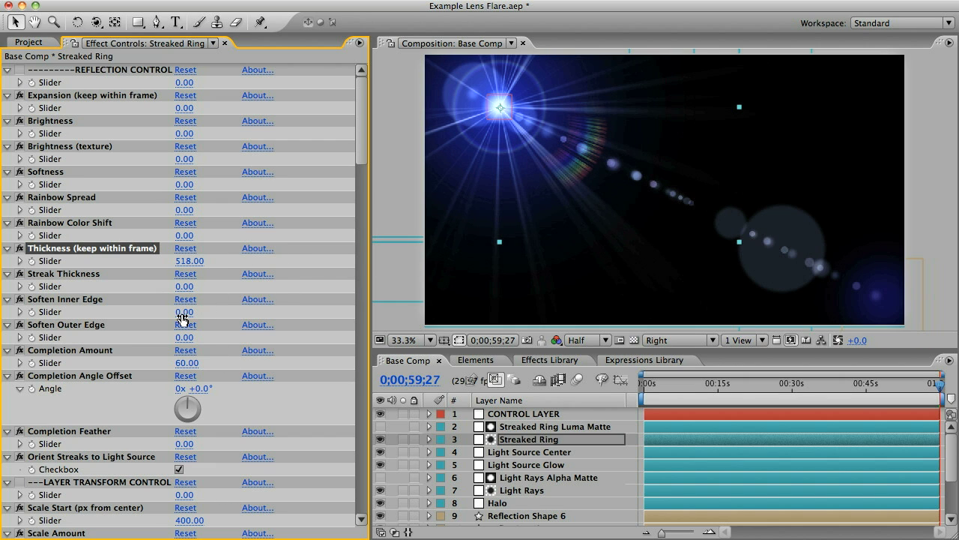
{"action": "left_click_drag", "start_coordinate": [183, 315], "coordinate": [232, 313]}
{"action": "left_click_drag", "start_coordinate": [187, 338], "coordinate": [295, 339]}
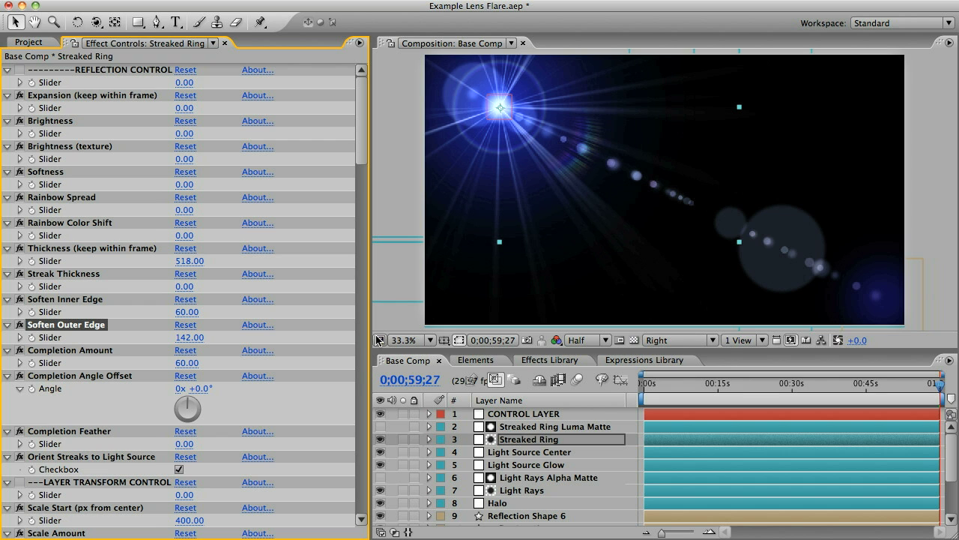
Copy the Evolving Anamorphic Streak from Elements into Base Comp, just below CONTROL LAYER
{"action": "left_click", "coordinate": [476, 361]}
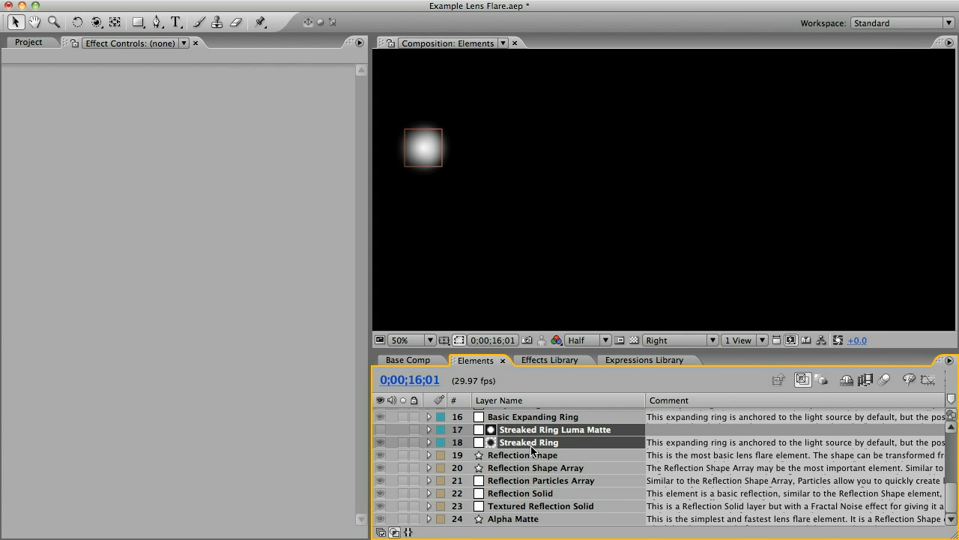
{"action": "left_click", "coordinate": [527, 510]}
{"action": "key", "text": "super+c"}
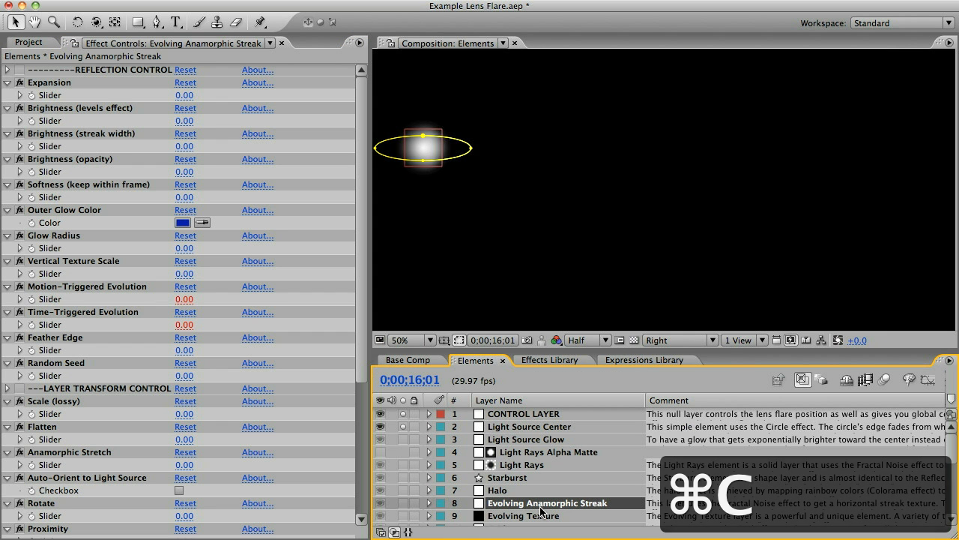
{"action": "left_click", "coordinate": [409, 361]}
{"action": "key", "text": "super+v"}
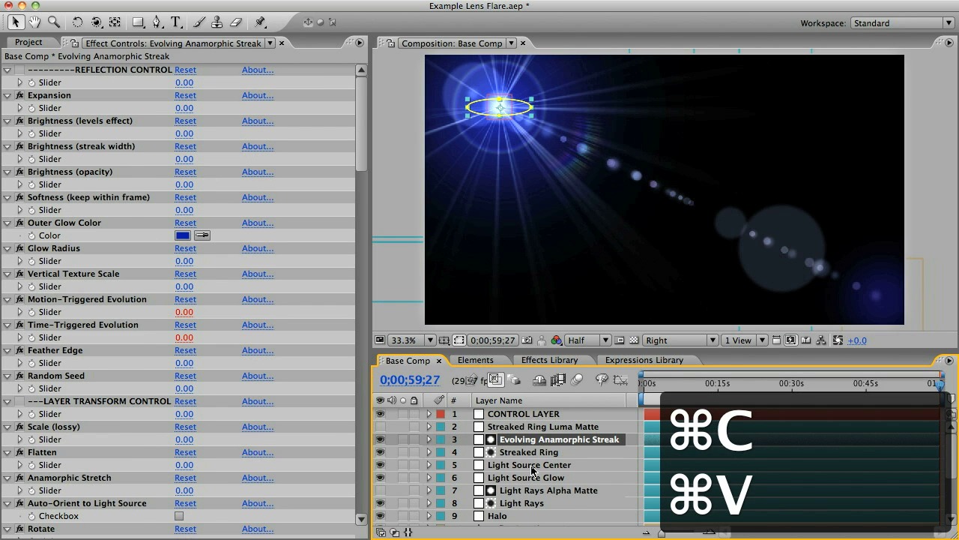
{"action": "left_click_drag", "start_coordinate": [544, 439], "coordinate": [541, 424]}
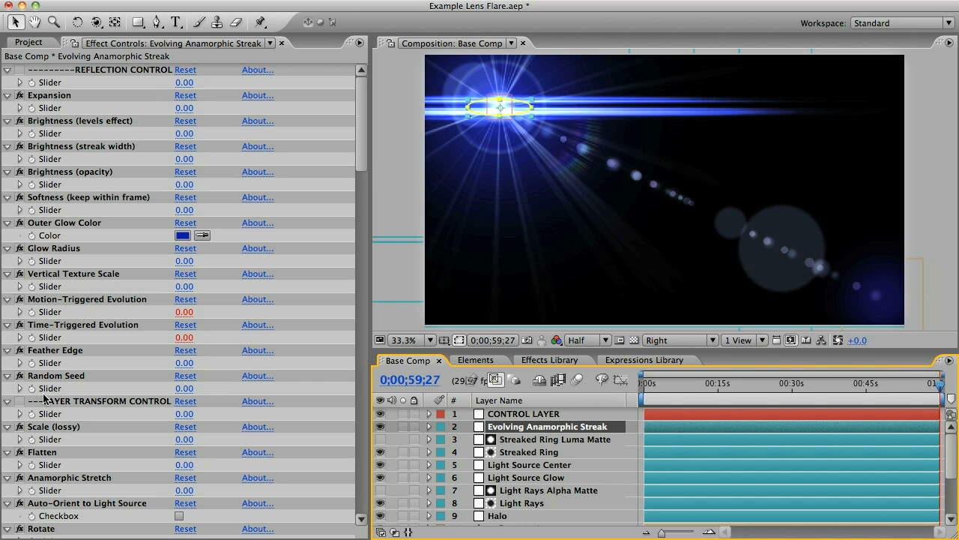
Flatten the anamorphic streak to 85 so it becomes a thin horizontal line
{"action": "left_click_drag", "start_coordinate": [184, 465], "coordinate": [252, 465]}
{"action": "left_click", "coordinate": [879, 184]}
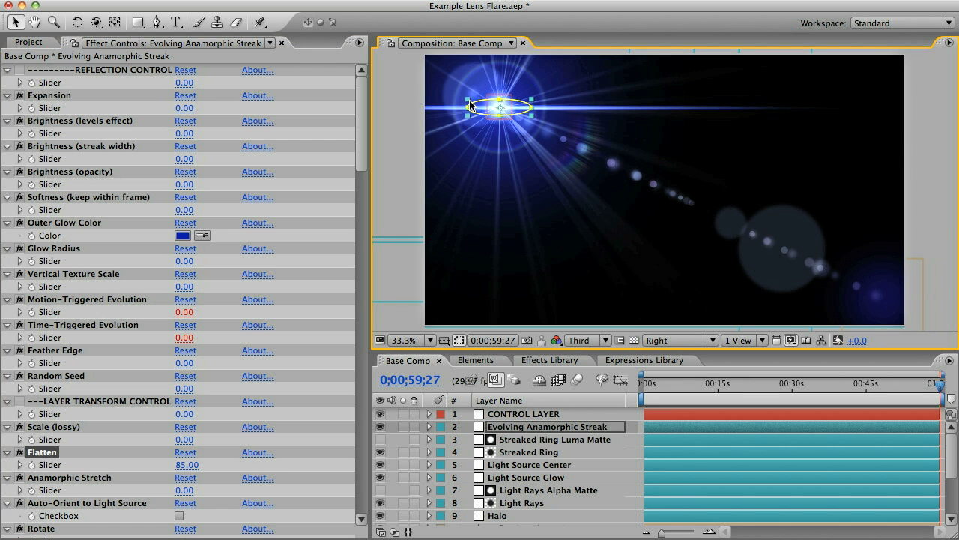
{"action": "left_click", "coordinate": [509, 113]}
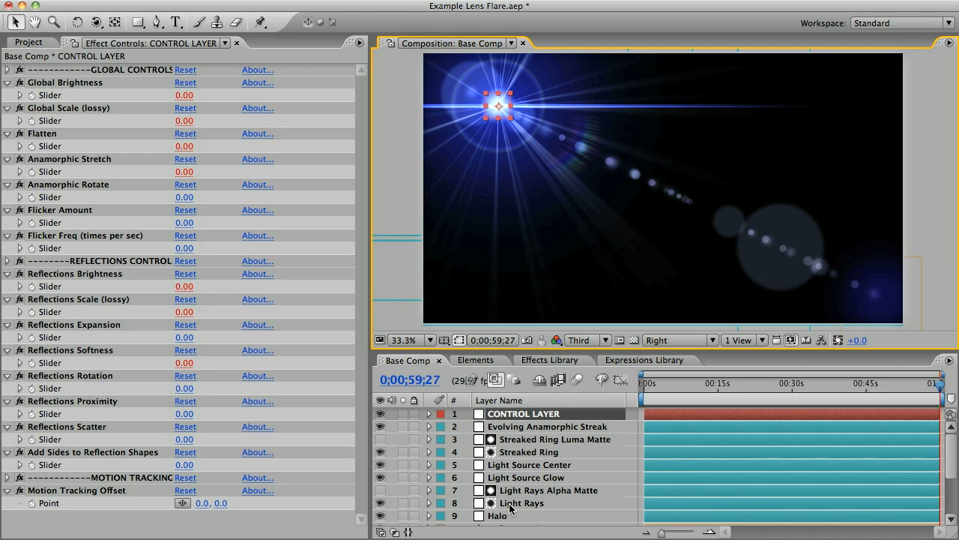
Set CONTROL LAYER's Anamorphic Stretch to 53 and nudge the flare centre toward the top right
{"action": "left_click", "coordinate": [523, 416]}
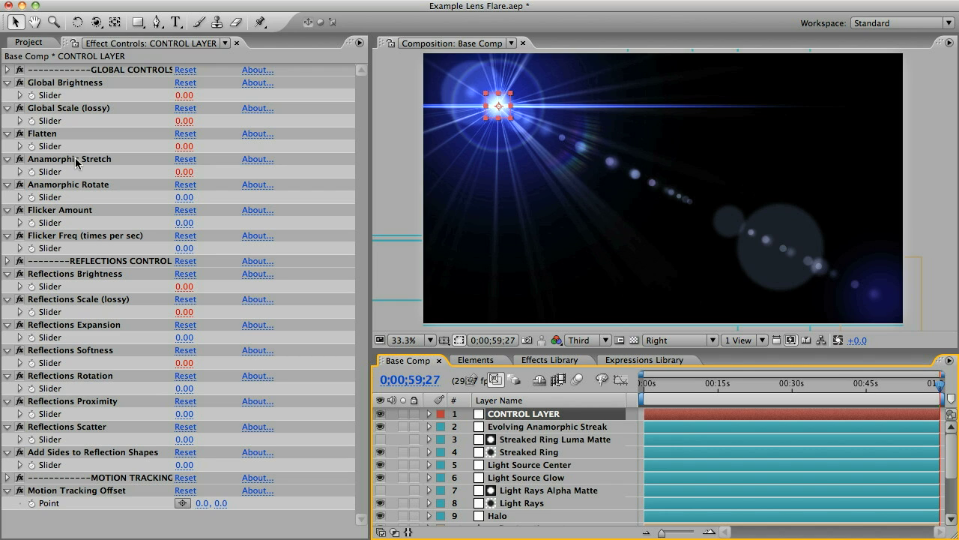
{"action": "left_click_drag", "start_coordinate": [180, 174], "coordinate": [227, 175]}
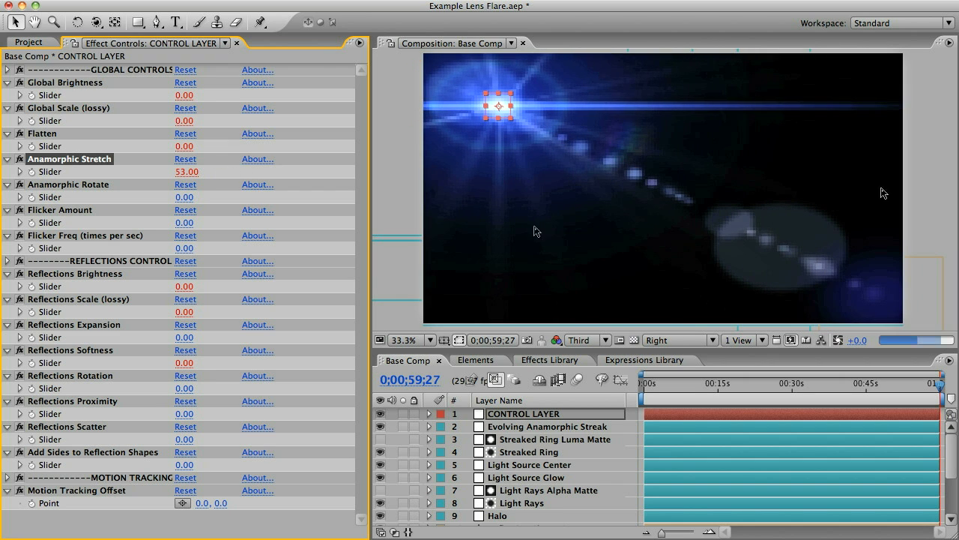
{"action": "left_click", "coordinate": [933, 82]}
{"action": "left_click_drag", "start_coordinate": [493, 100], "coordinate": [519, 114]}
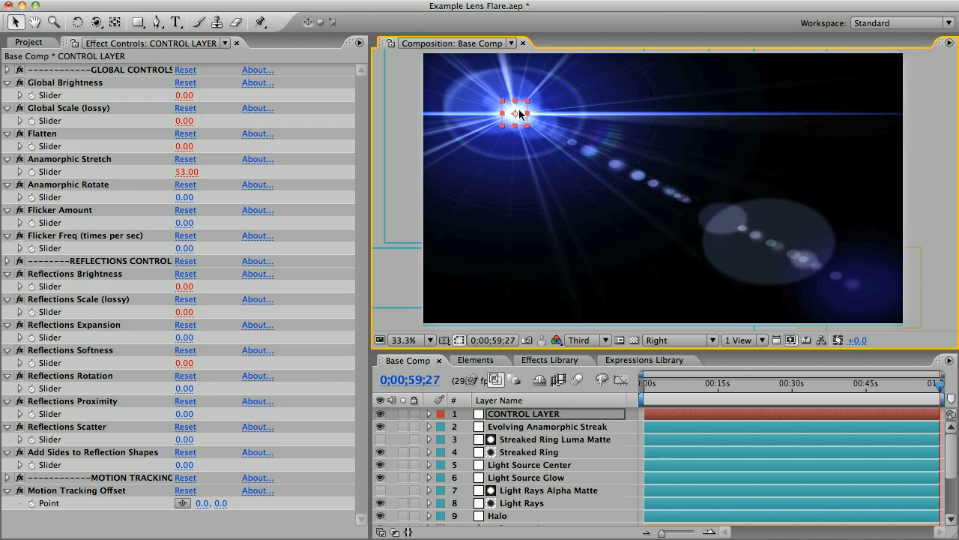
Put Subway Train Arrives.mov beneath the flare layers and move the flare centre onto the top-right ceiling light
{"action": "left_click", "coordinate": [27, 42]}
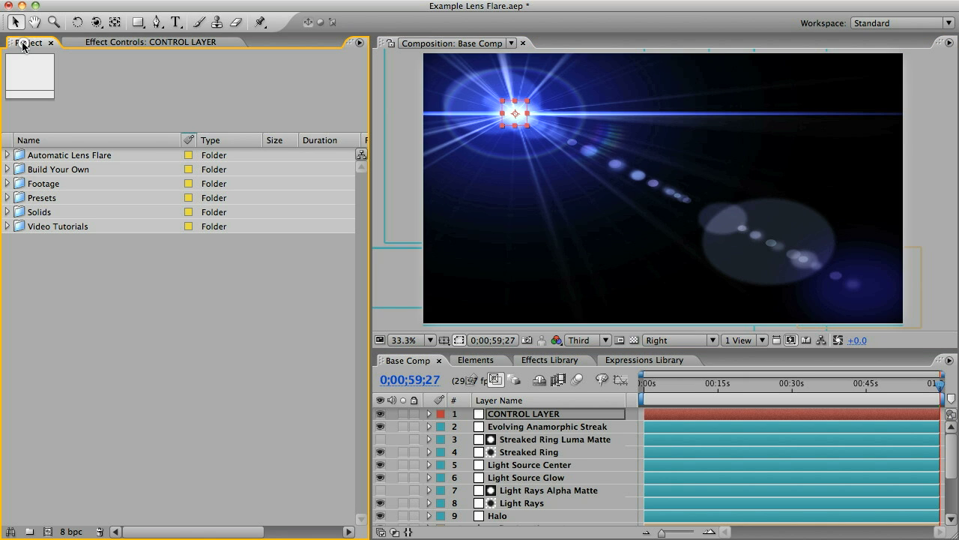
{"action": "left_click", "coordinate": [6, 184]}
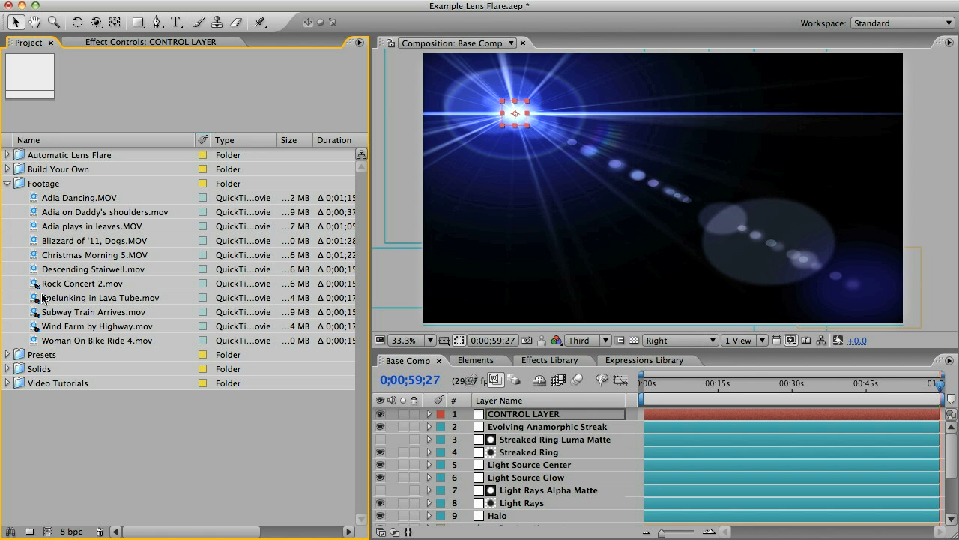
{"action": "left_click_drag", "start_coordinate": [66, 311], "coordinate": [564, 526]}
{"action": "left_click_drag", "start_coordinate": [682, 385], "coordinate": [655, 387]}
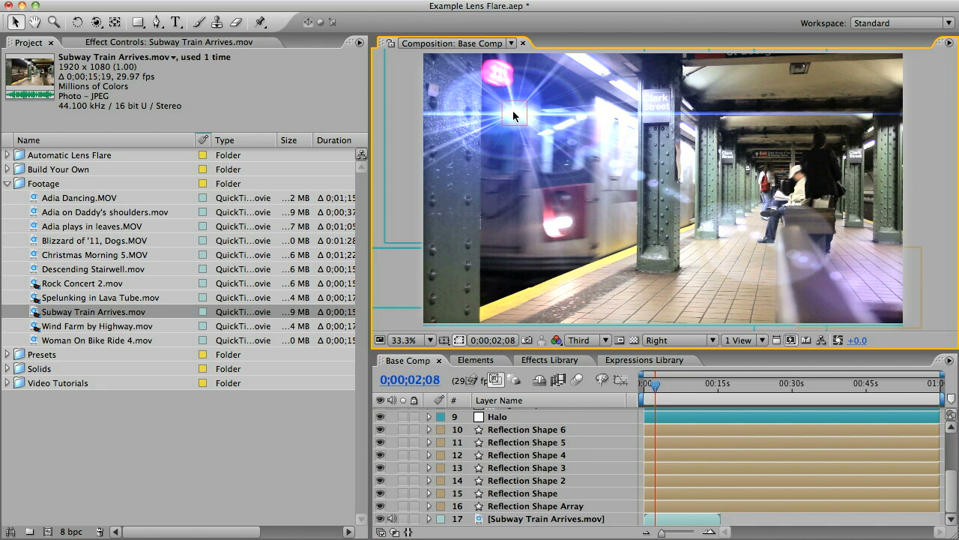
{"action": "left_click", "coordinate": [514, 114]}
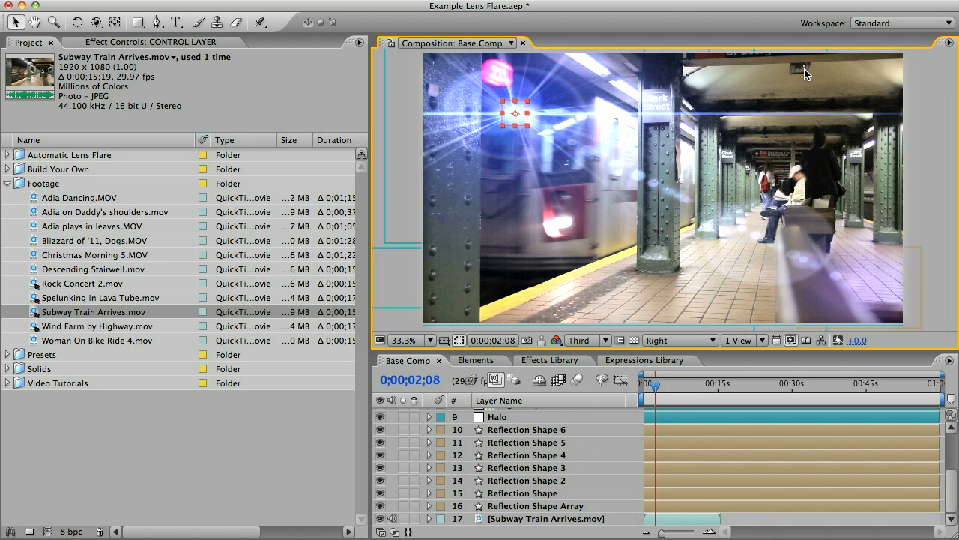
{"action": "left_click_drag", "start_coordinate": [515, 112], "coordinate": [807, 65]}
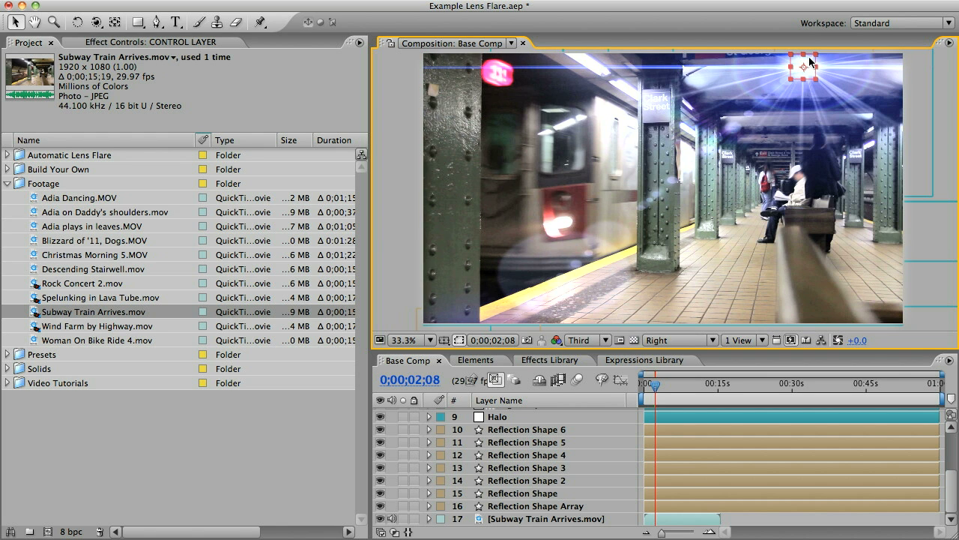